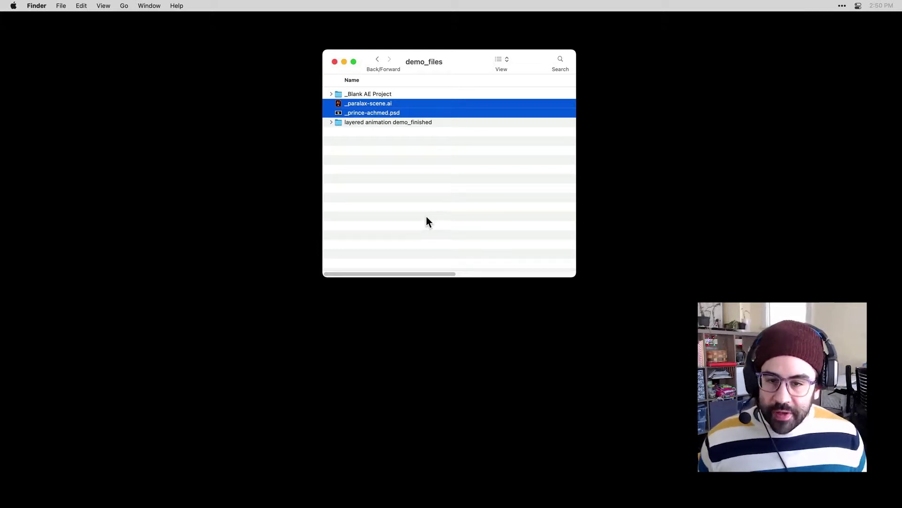
Select _prince-achmed.psd in the demo_files folder and open it in Photoshop.
click(419, 142)
click(402, 104)
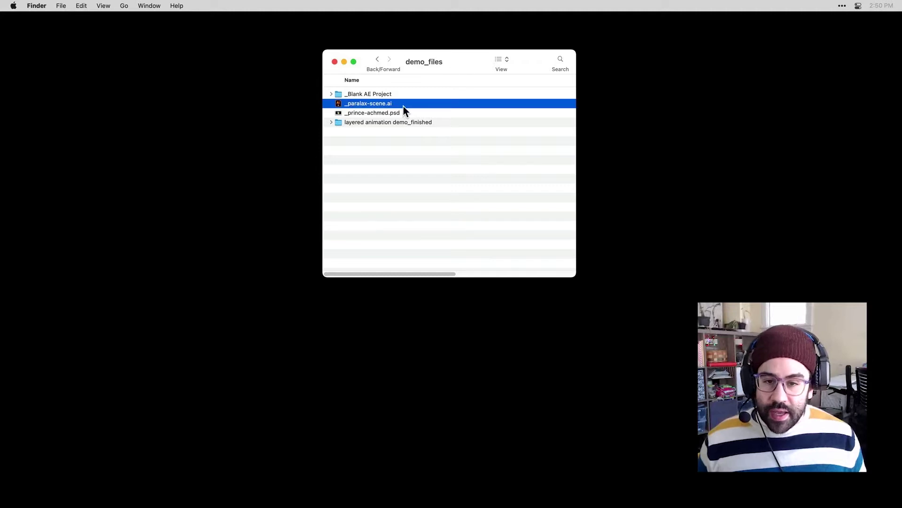
click(403, 113)
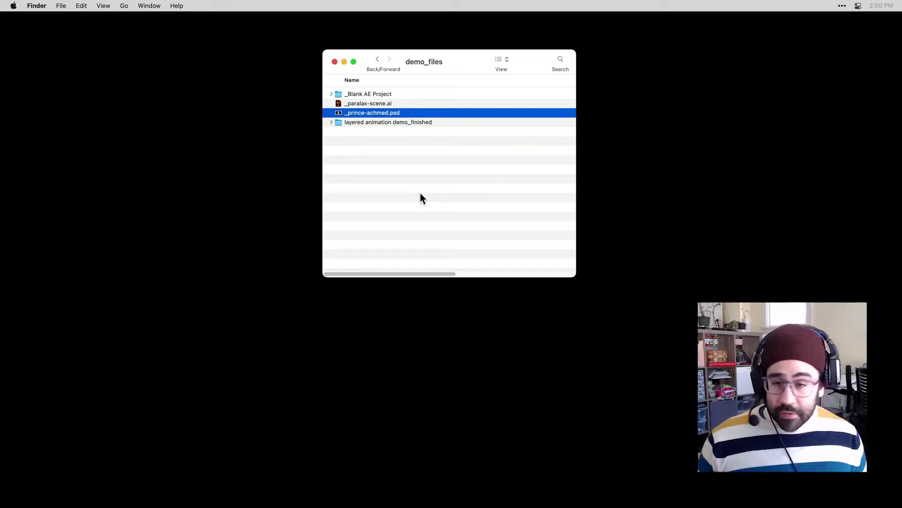
double_click(363, 114)
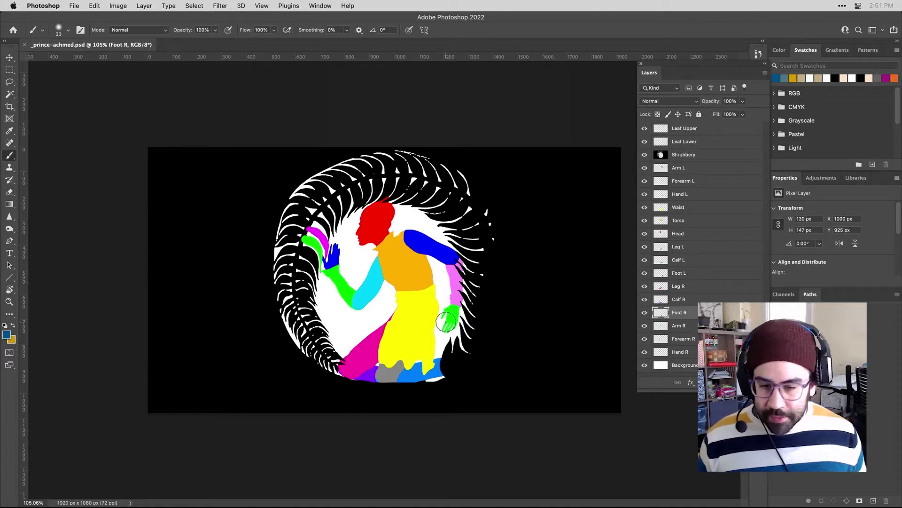
click(9, 57)
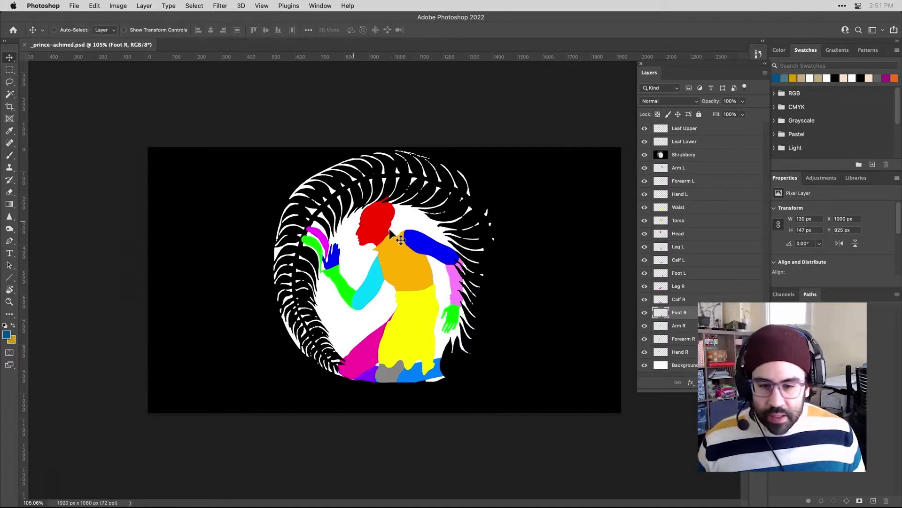
super+click(427, 242)
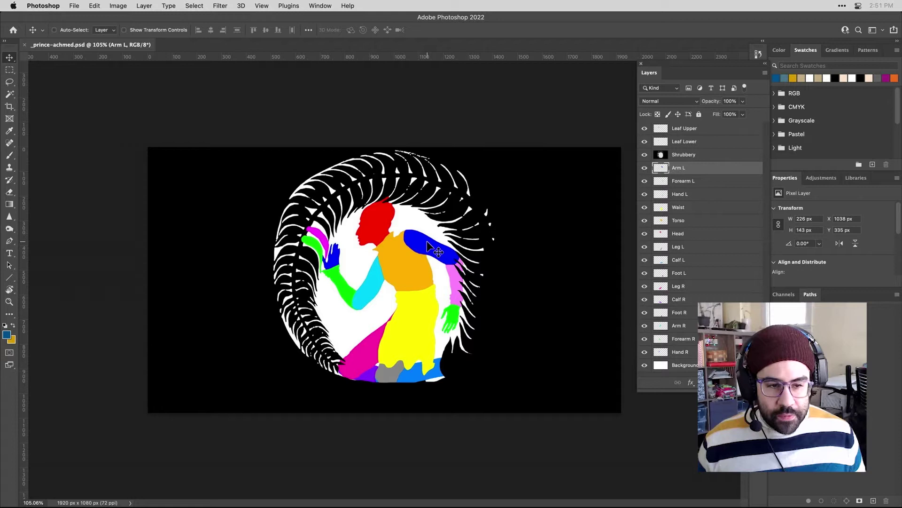
click(645, 169)
click(645, 169)
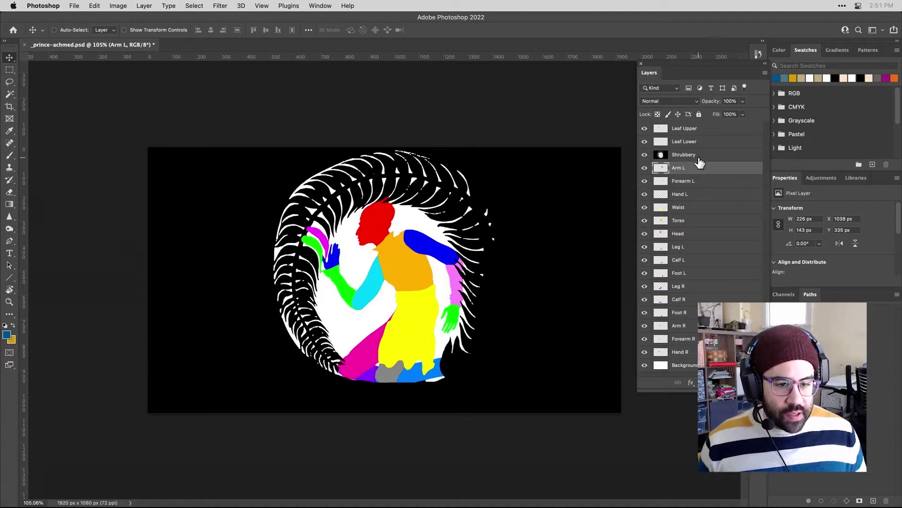
Toggle the Shrubbery layer, solo Torso, restore all layers, then bring up the Photoshop menu.
click(677, 158)
click(645, 155)
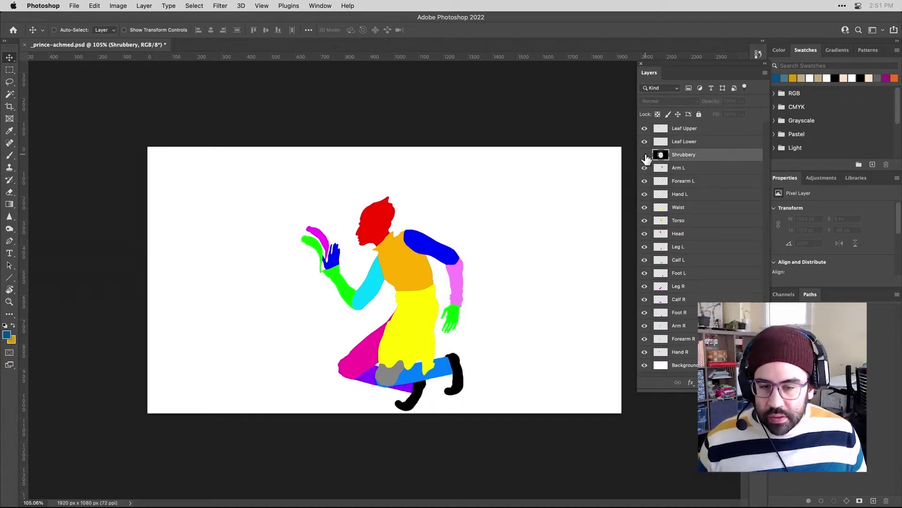
click(645, 155)
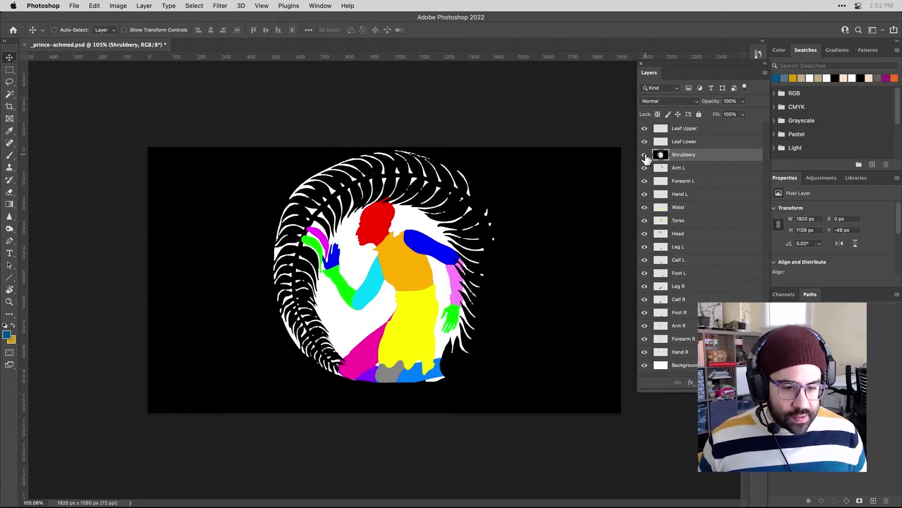
alt+click(644, 221)
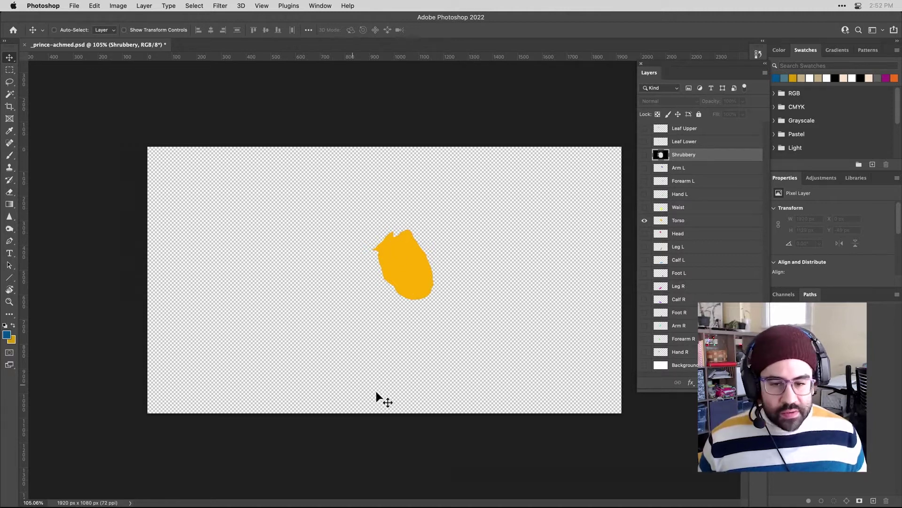
key(super+z)
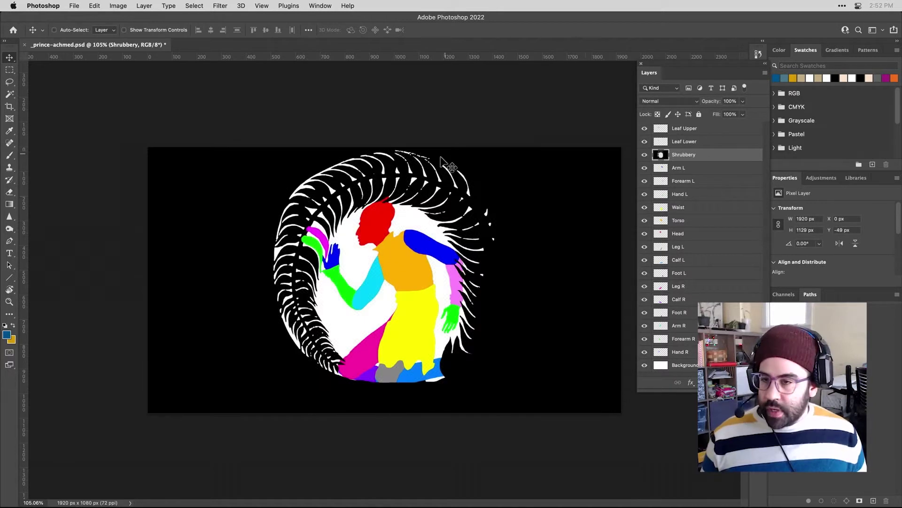
click(55, 5)
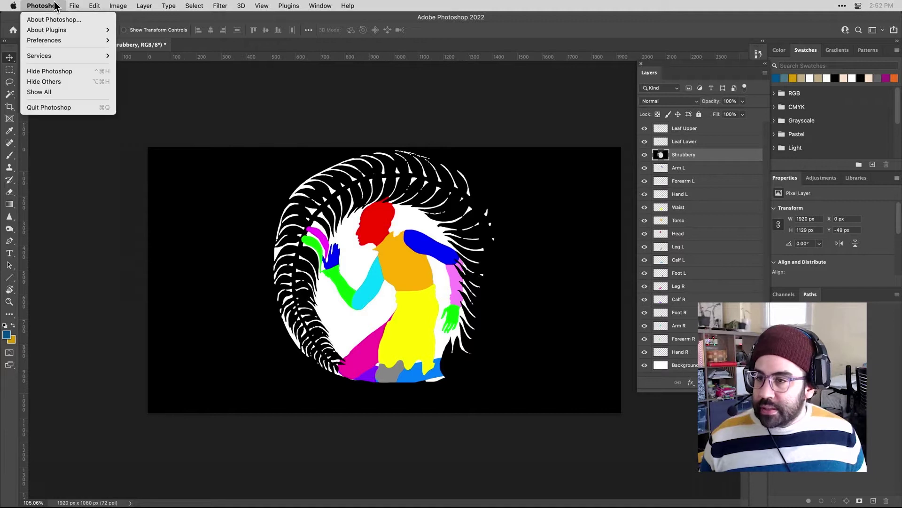
Hide Photoshop and open _paralax-scene.ai from Finder in Illustrator.
click(65, 71)
click(376, 165)
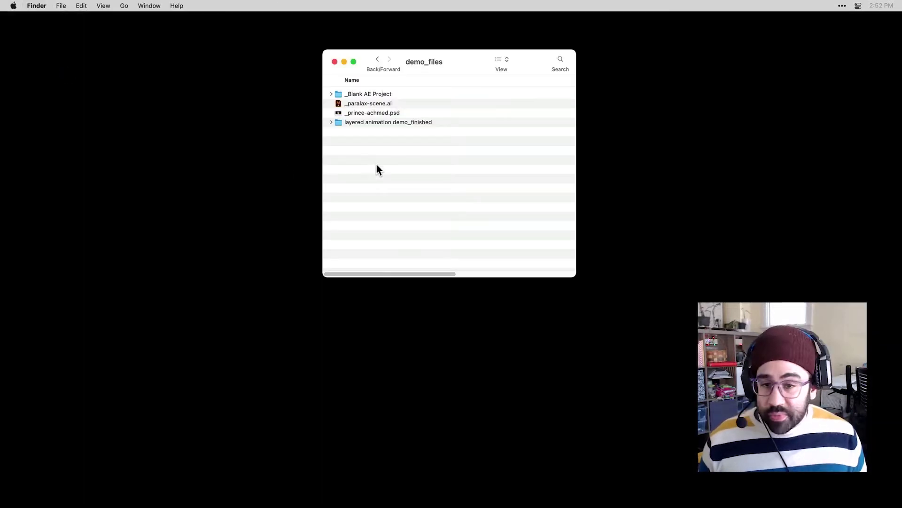
double_click(372, 104)
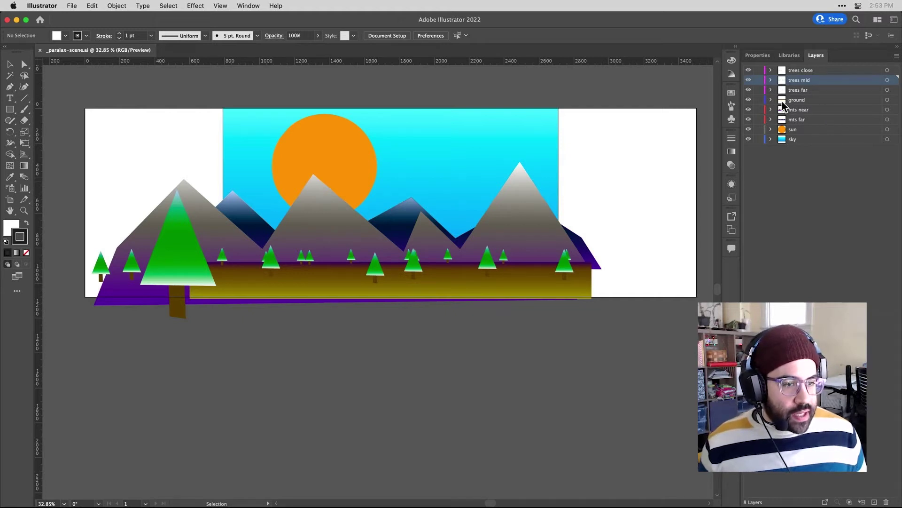
Select the trees mid layer's trees, drag them right, nudge them back left, and deselect.
click(887, 81)
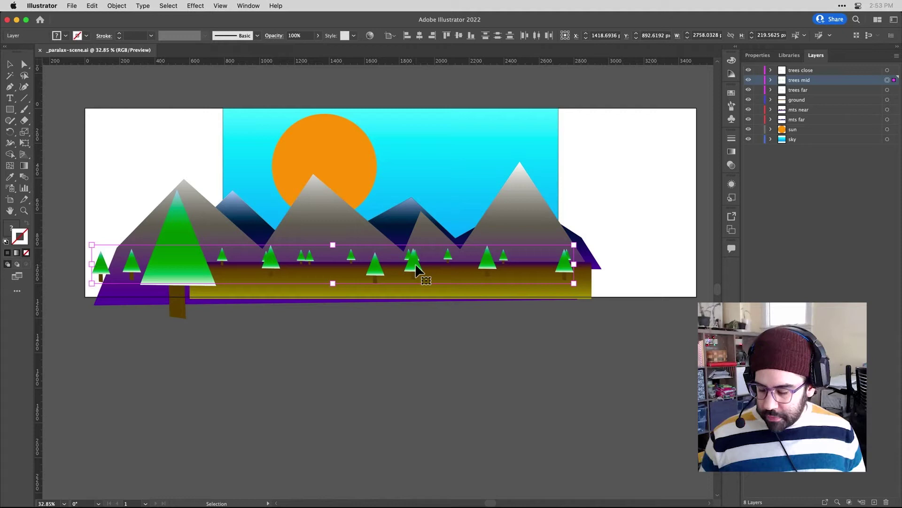
drag(419, 271, 448, 265)
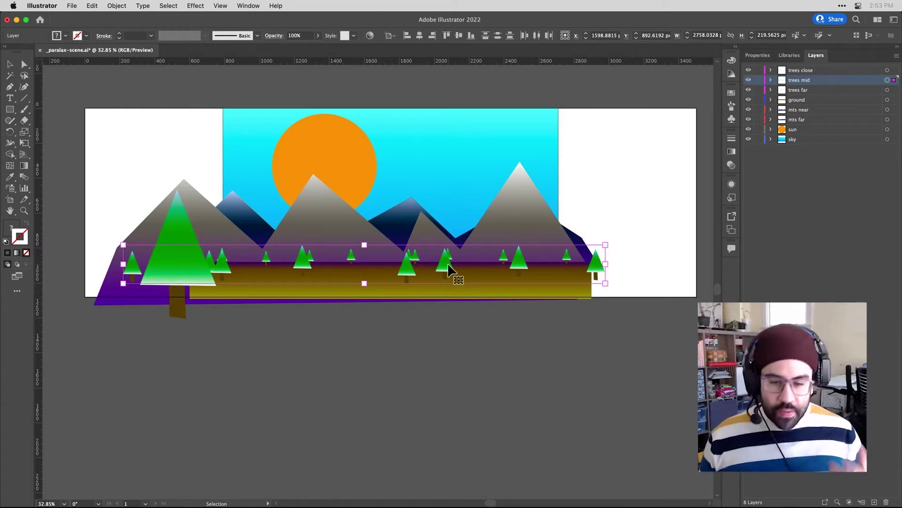
key(shift+Left)
key(shift+Left)
key(shift+Left)
key(shift+Left)
key(shift+Left)
key(shift+Left)
key(shift+Left)
key(shift+Left)
key(shift+Left)
key(shift+Left)
key(shift+Left)
key(shift+Left)
key(shift+Left)
key(shift+Left)
key(shift+Left)
key(shift+Left)
key(shift+Left)
key(shift+Left)
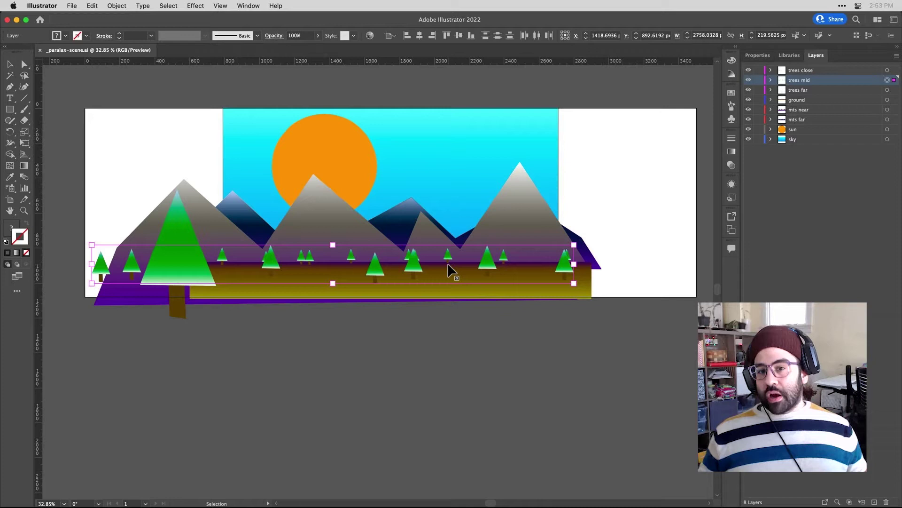
click(681, 210)
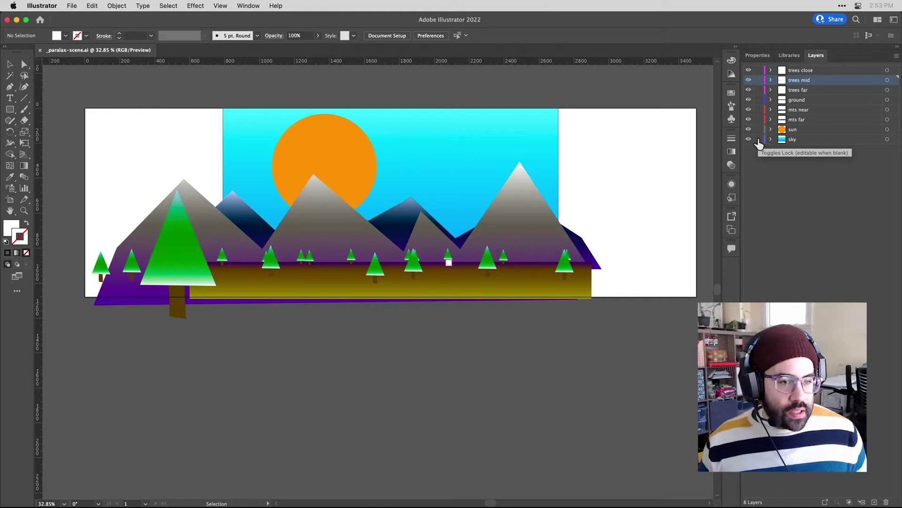
Step through the mts near, trees mid and trees far layers, peek inside trees mid, then bring up the Illustrator menu.
click(802, 166)
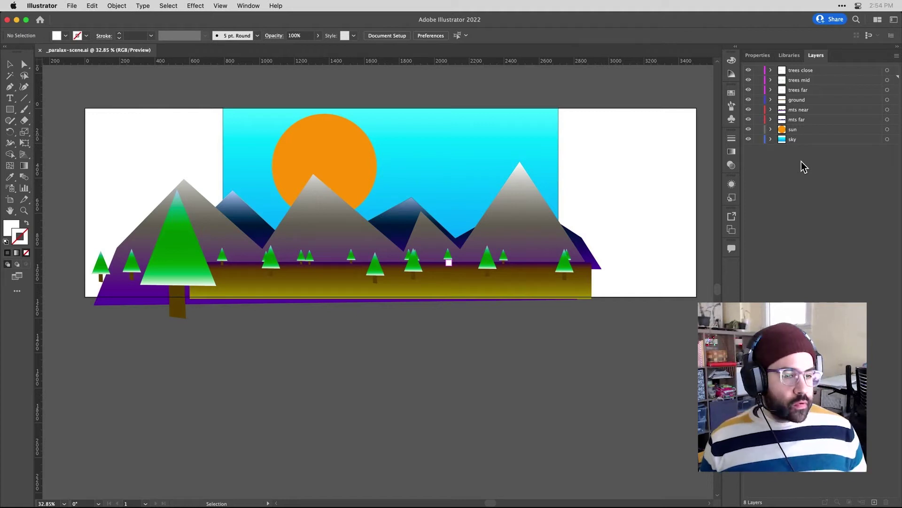
click(804, 111)
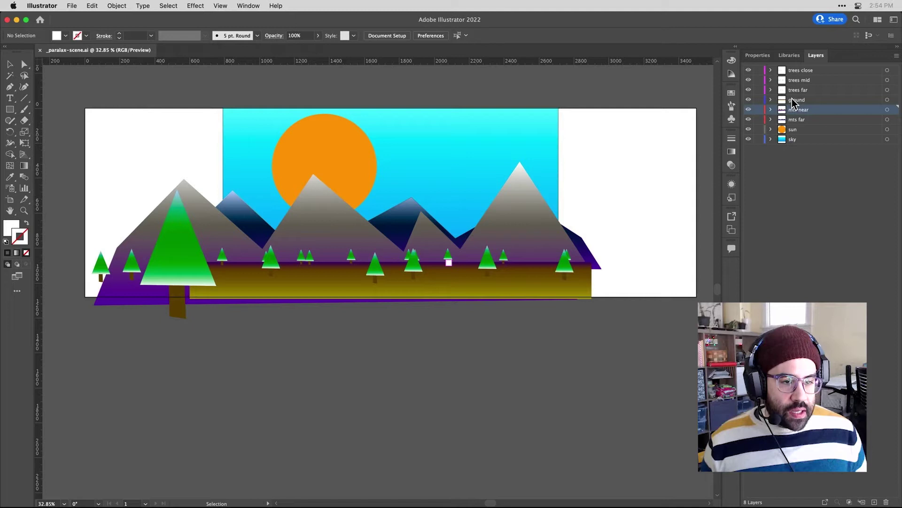
click(801, 80)
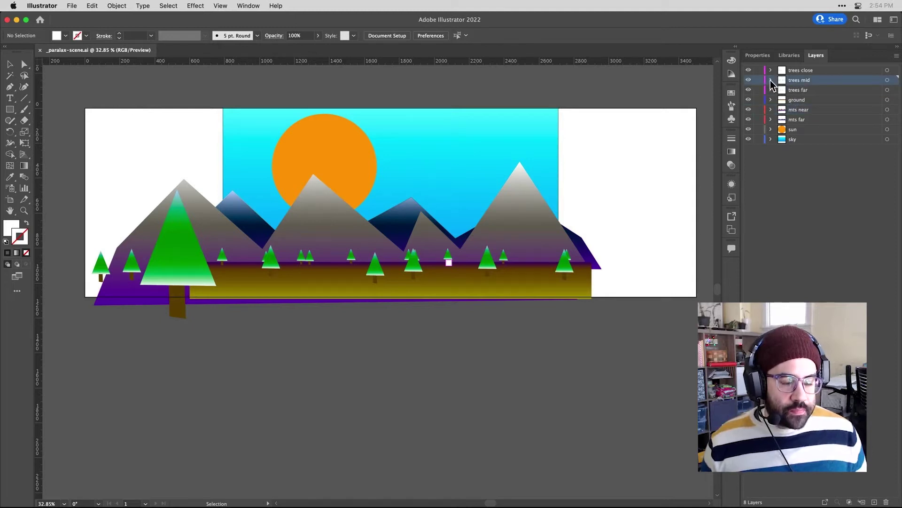
click(771, 80)
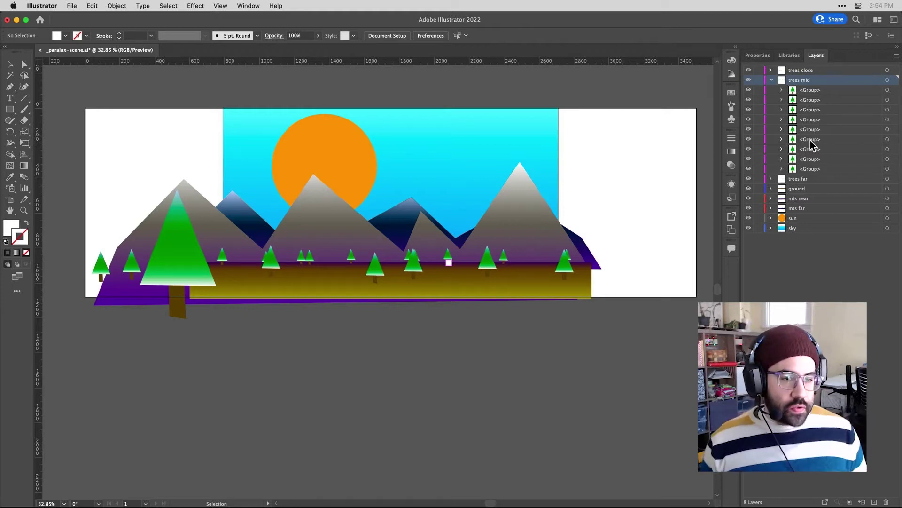
click(771, 80)
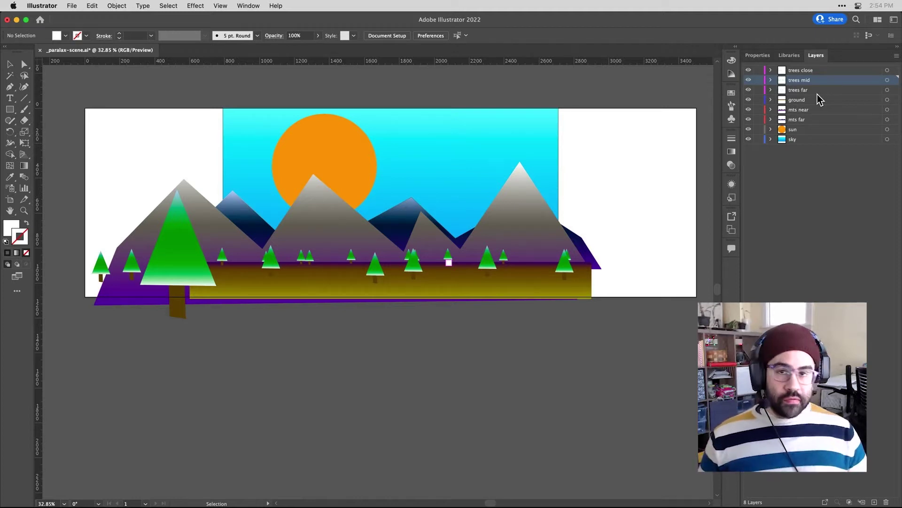
click(786, 91)
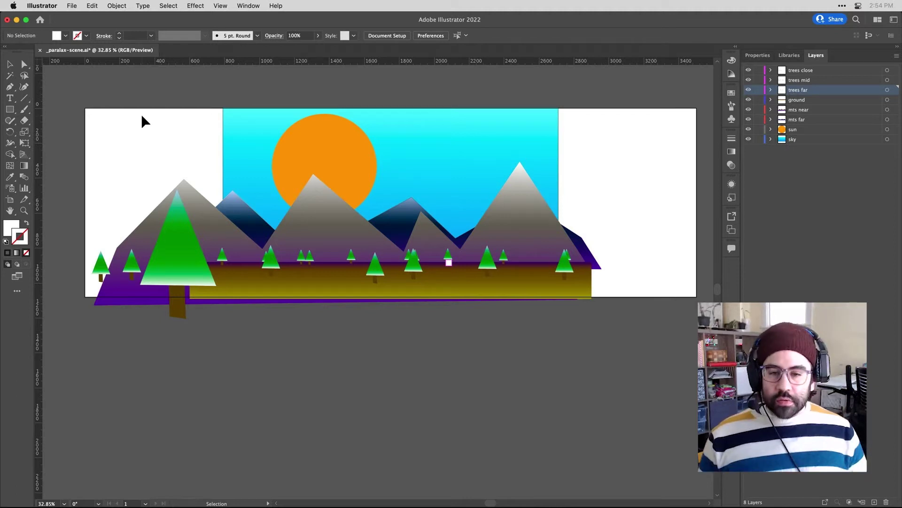
click(51, 5)
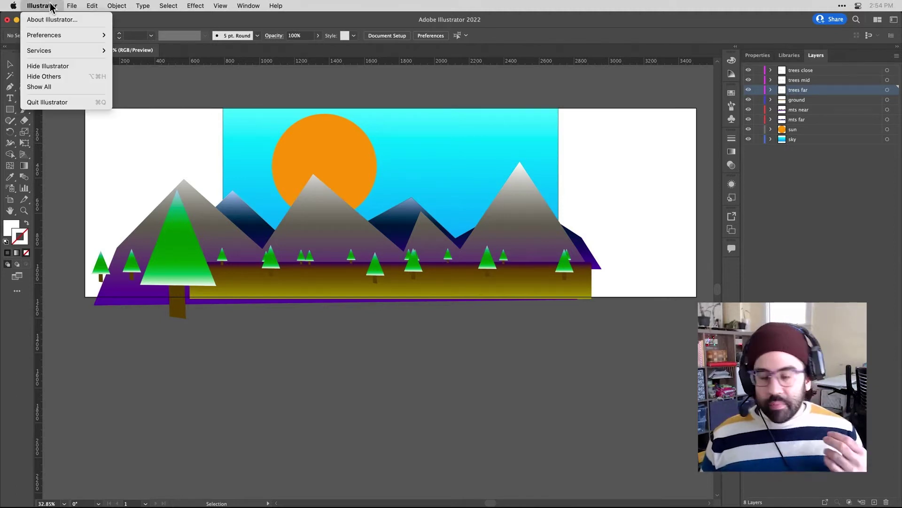
Hide Illustrator and expand the _Blank AE Project folder in Finder.
click(50, 67)
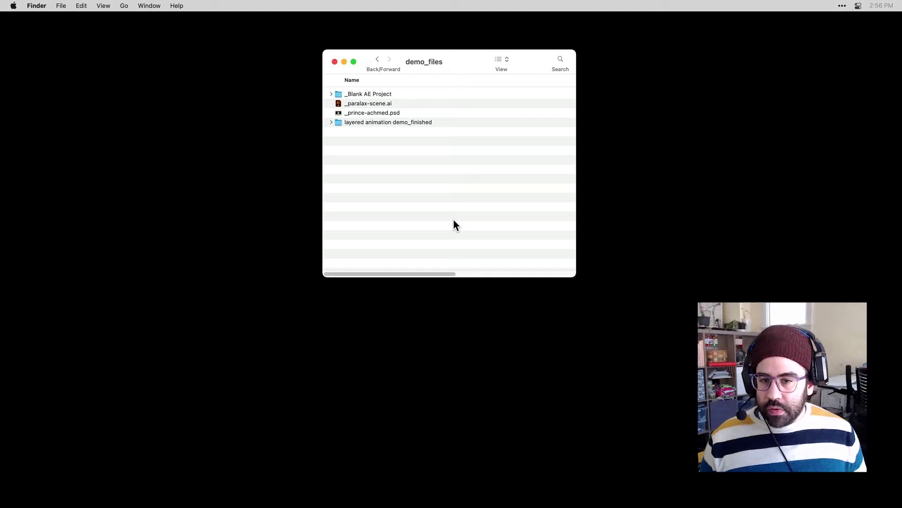
click(371, 94)
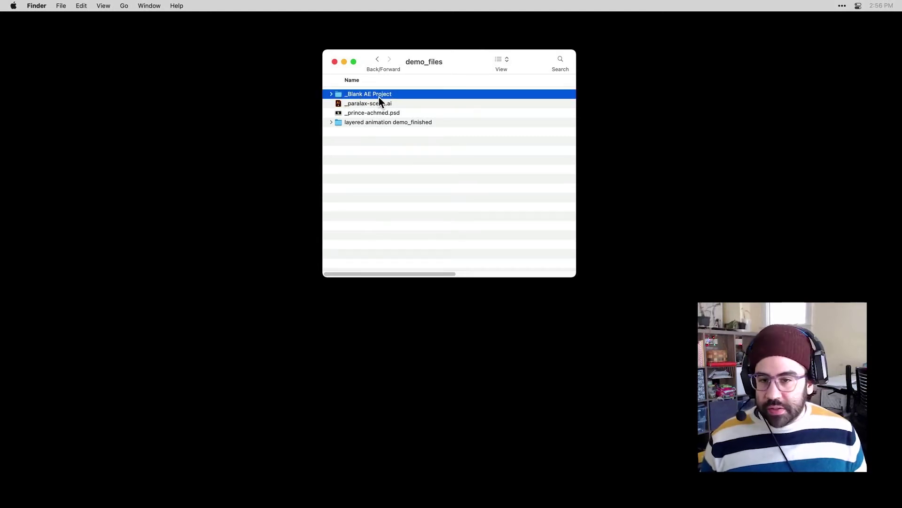
click(332, 94)
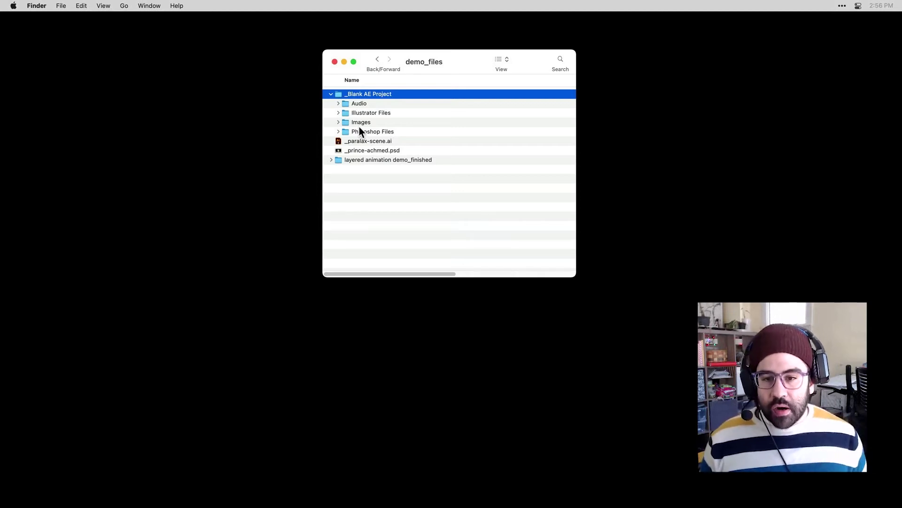
Duplicate the _Blank AE Project folder and rename the copy 'Import Layered Files'.
right_click(369, 93)
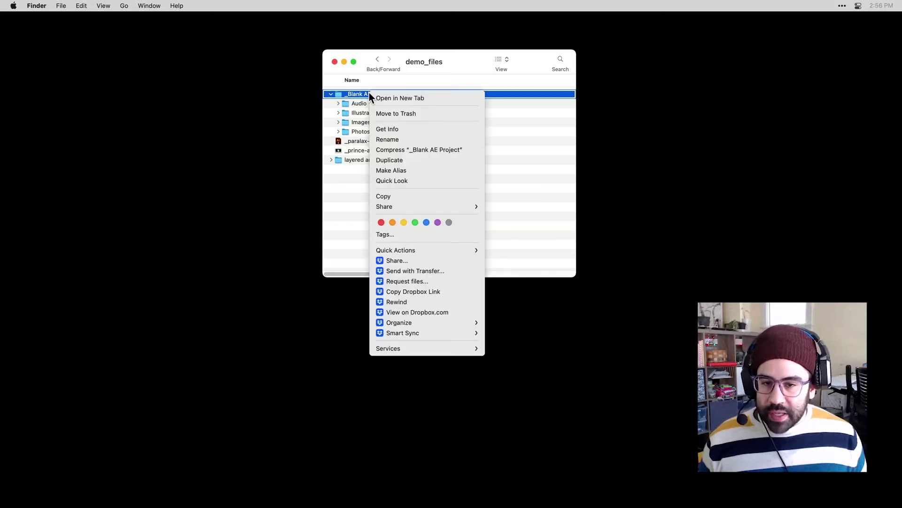
click(393, 160)
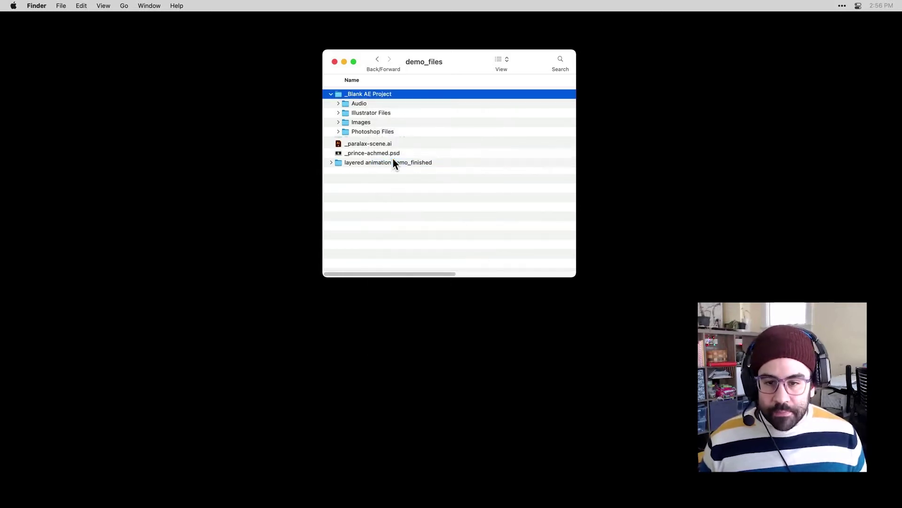
click(331, 94)
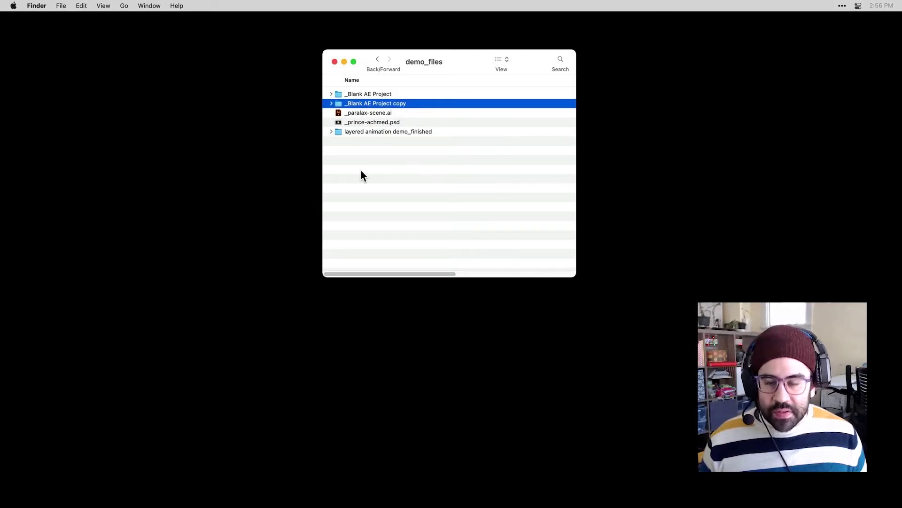
click(371, 106)
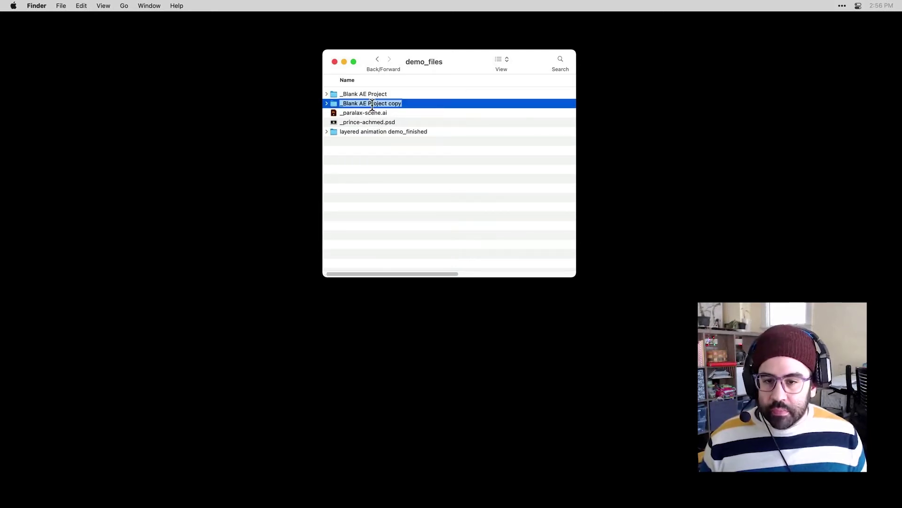
text(impost)
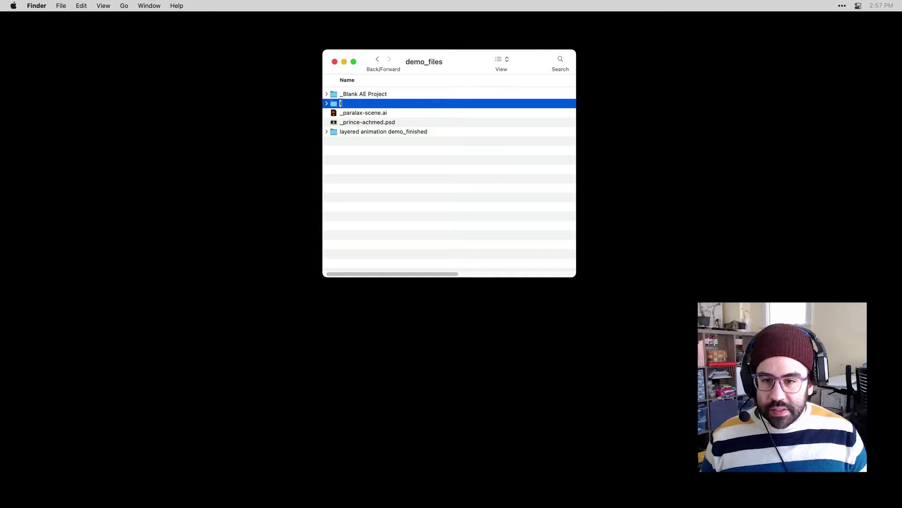
key(BackSpace)
key(BackSpace)
text(rt)
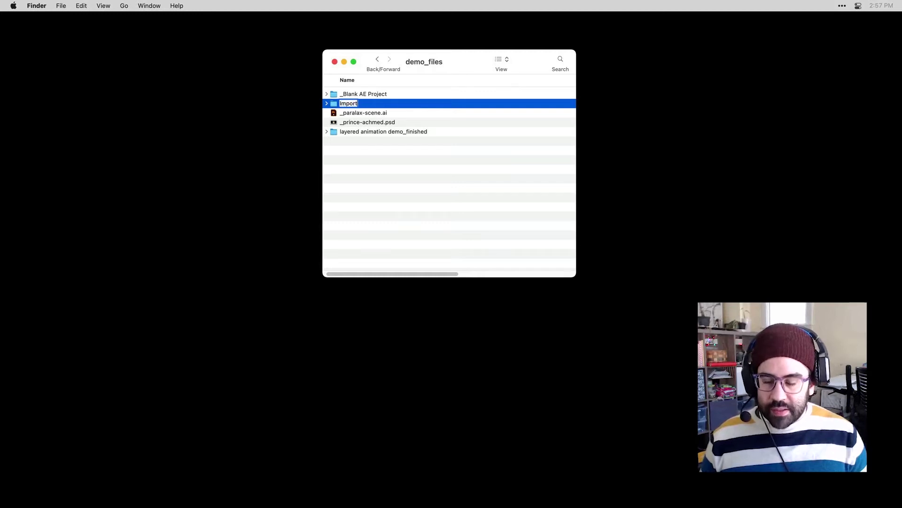
text( Layered Files)
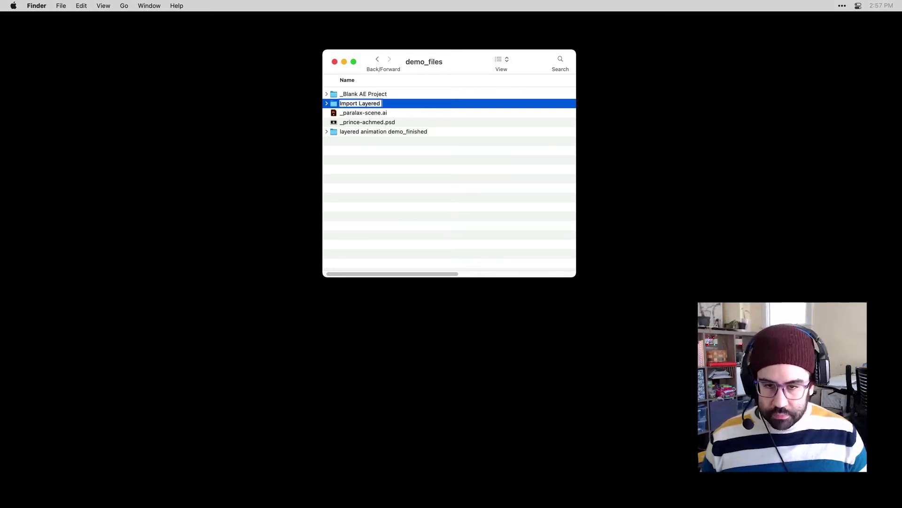
key(Return)
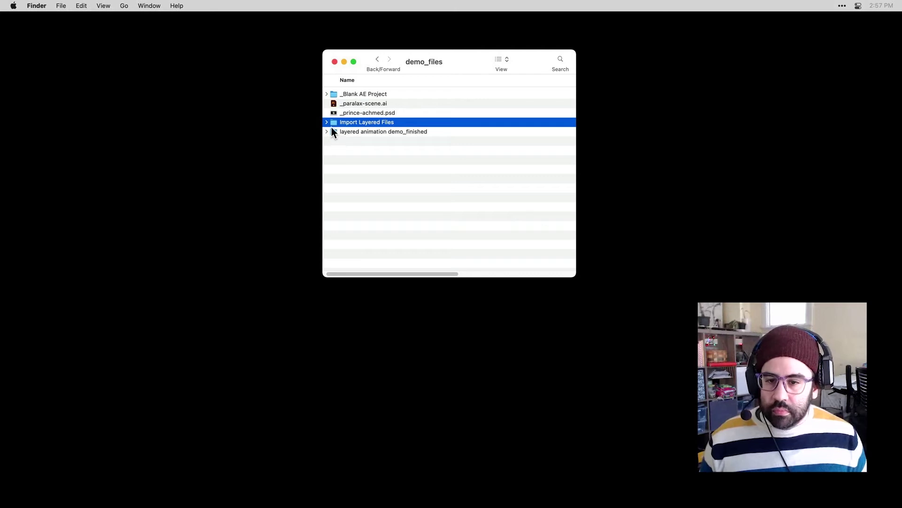
Paste a copy of _prince-achmed.psd into the new project's Photoshop Files folder.
click(327, 122)
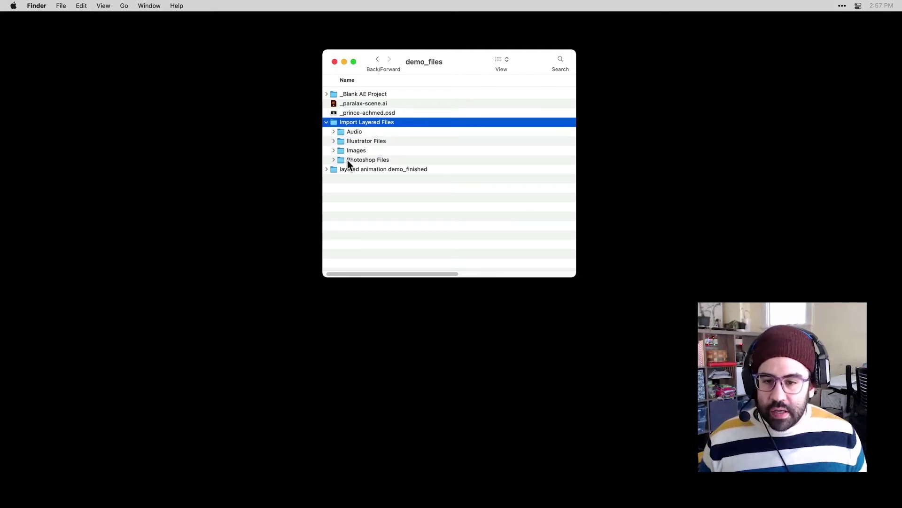
click(333, 160)
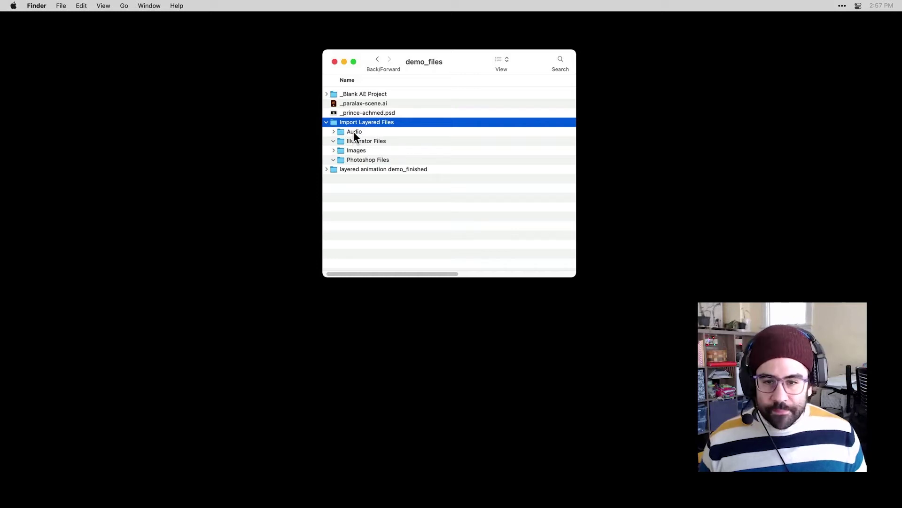
click(353, 113)
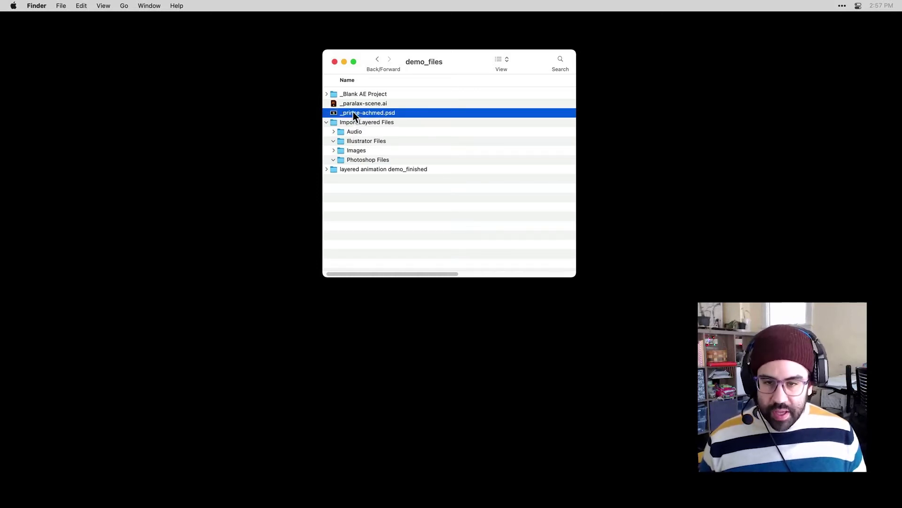
right_click(360, 159)
click(370, 174)
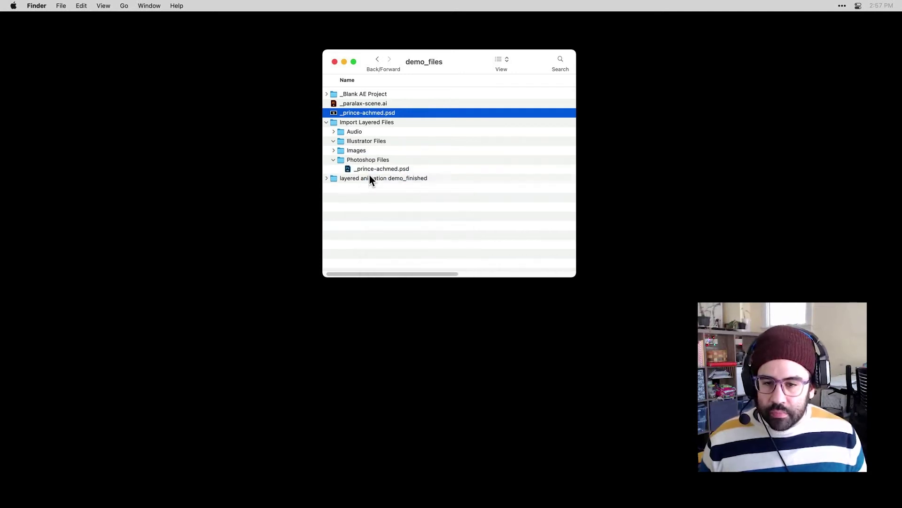
Paste a copy of _paralax-scene.ai into Illustrator Files, then switch to After Effects.
click(352, 103)
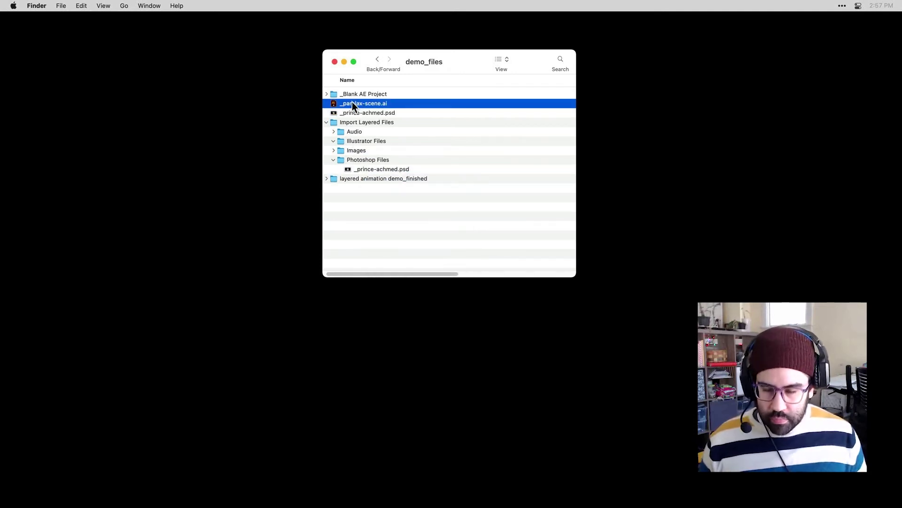
click(358, 140)
right_click(359, 140)
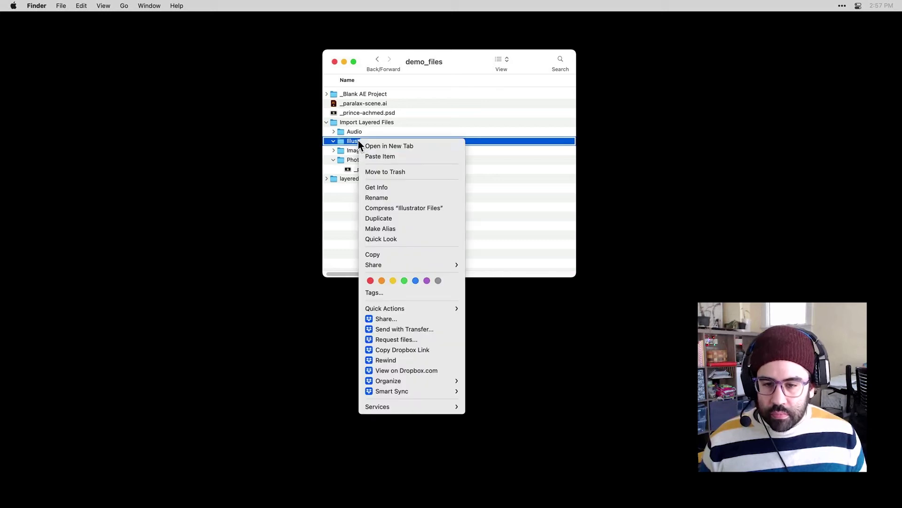
click(370, 157)
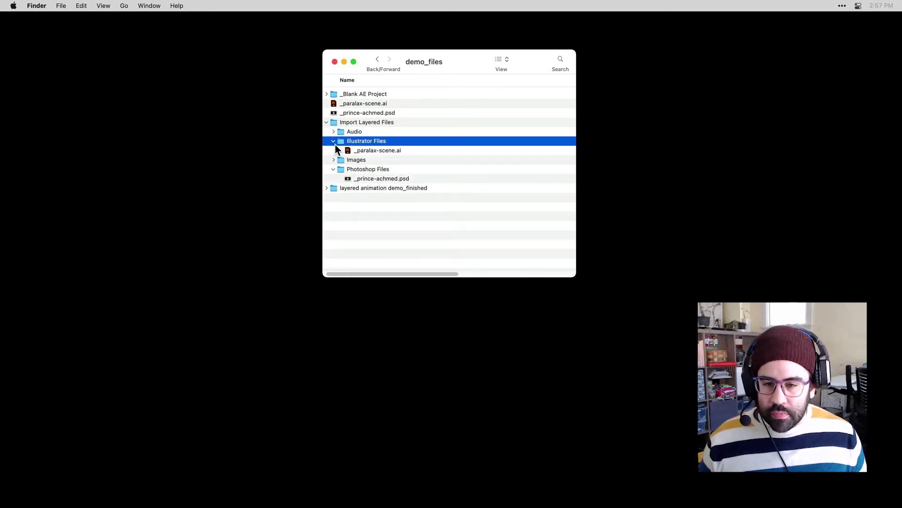
click(362, 122)
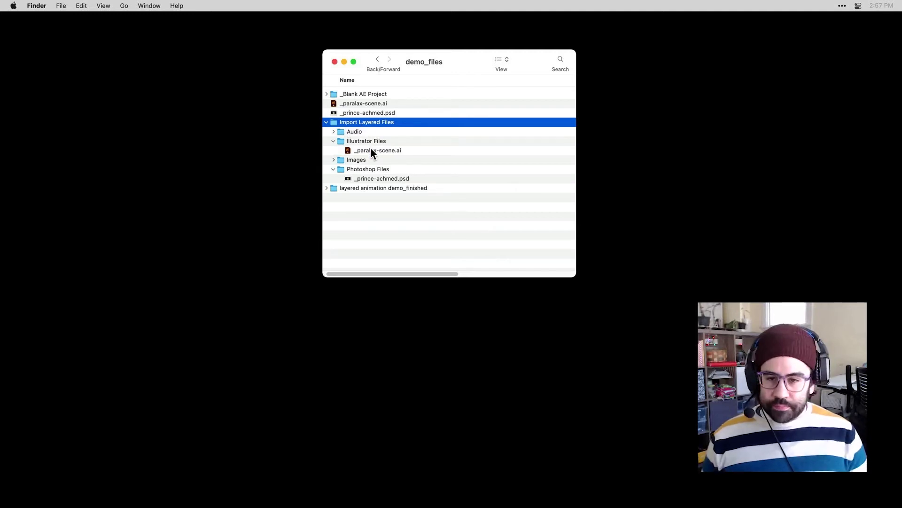
key(super+Tab)
key(super+Tab)
key(super+Tab)
key(super+Tab)
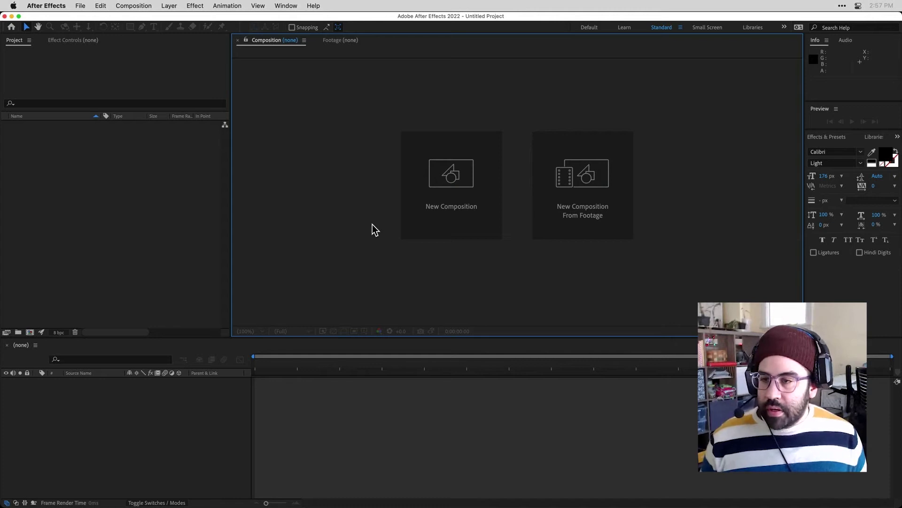
Import _paralax-scene.ai from Illustrator Files as Composition - Retain Layer Sizes.
click(81, 6)
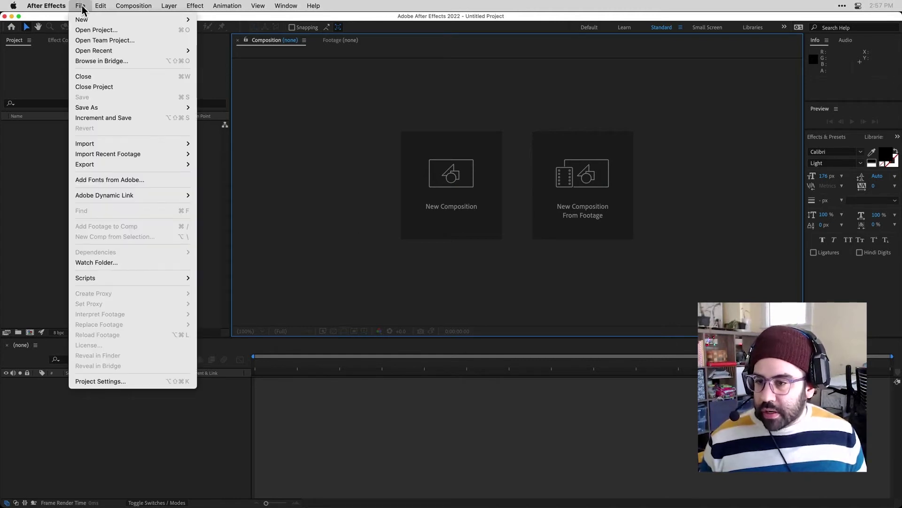
mouse_move(104, 147)
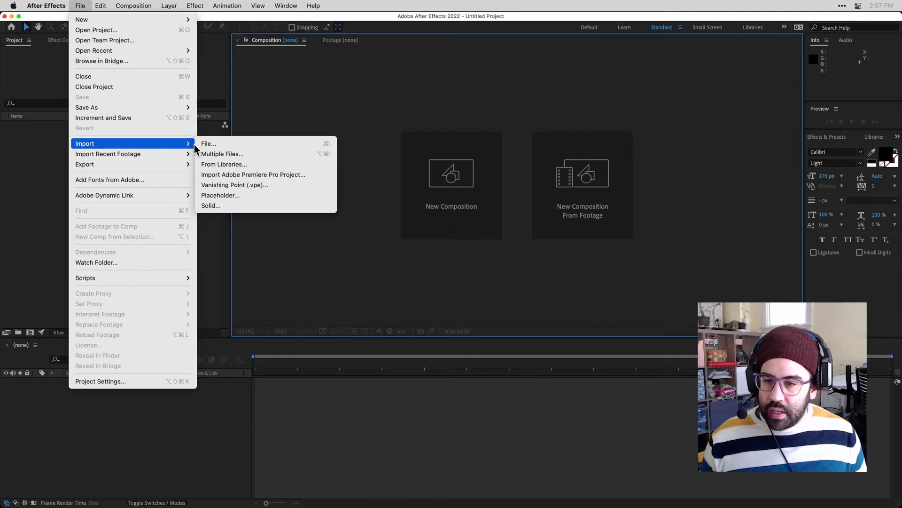
click(212, 149)
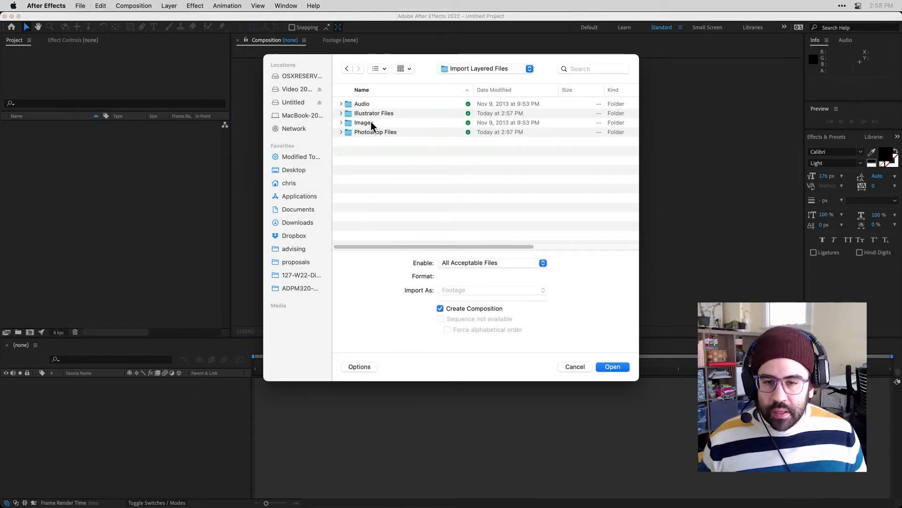
click(341, 113)
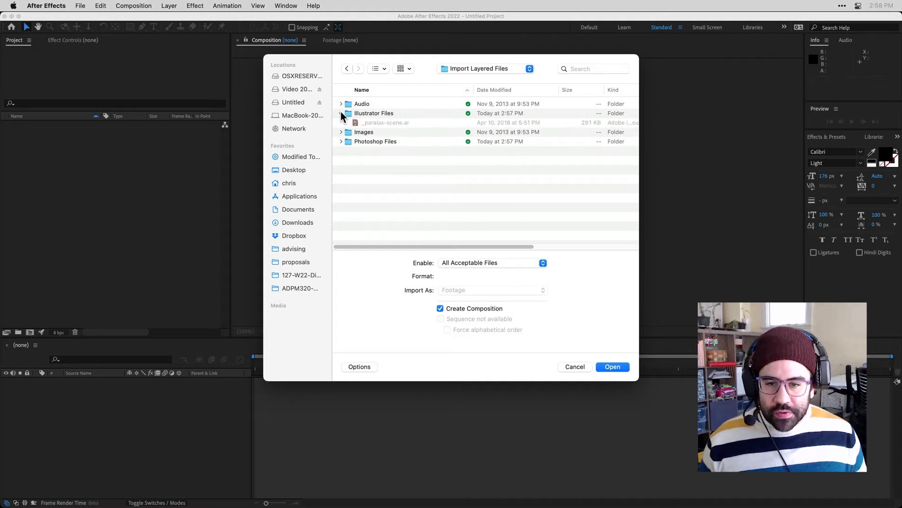
click(379, 124)
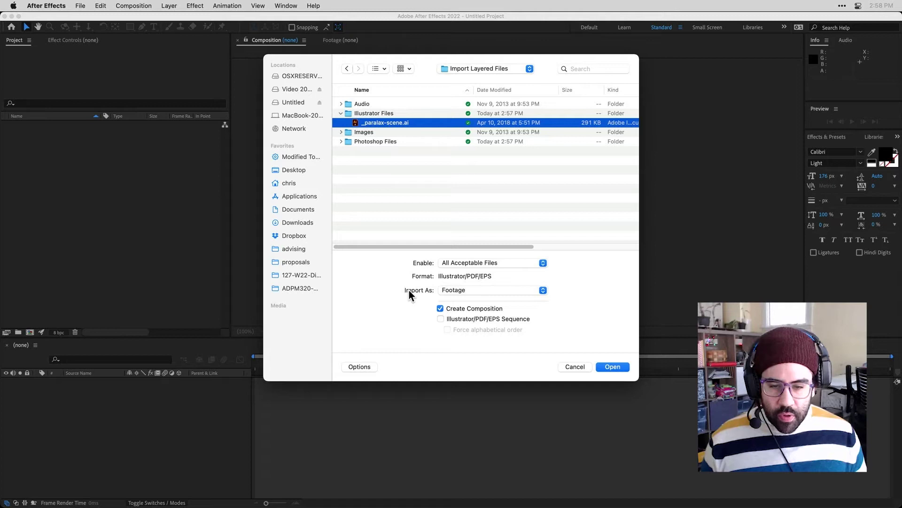
click(453, 290)
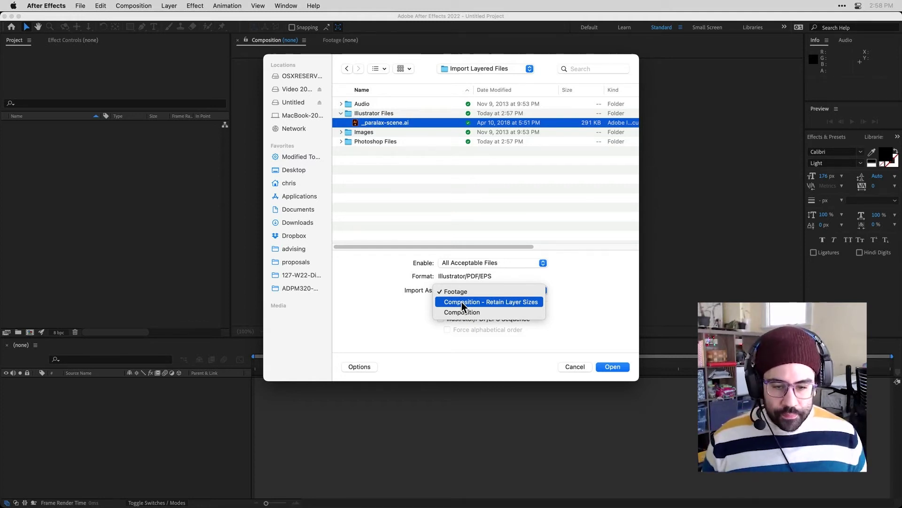
click(462, 305)
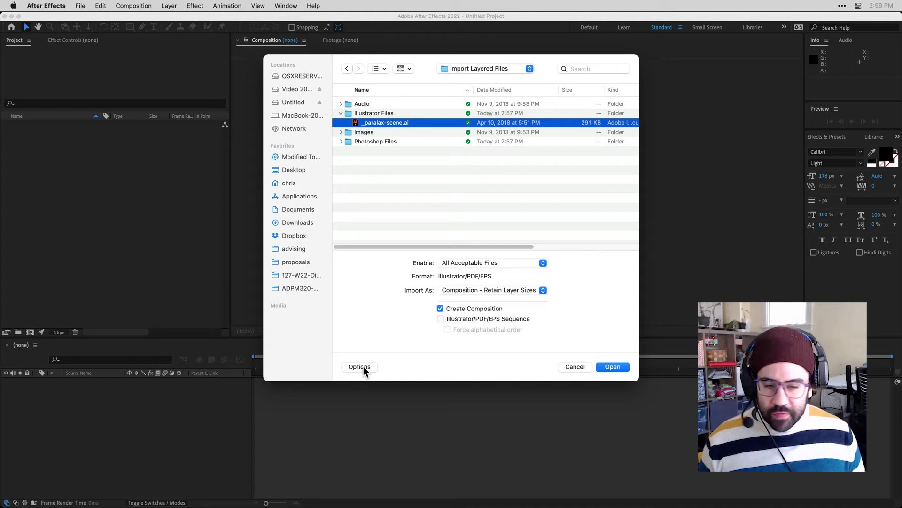
click(613, 367)
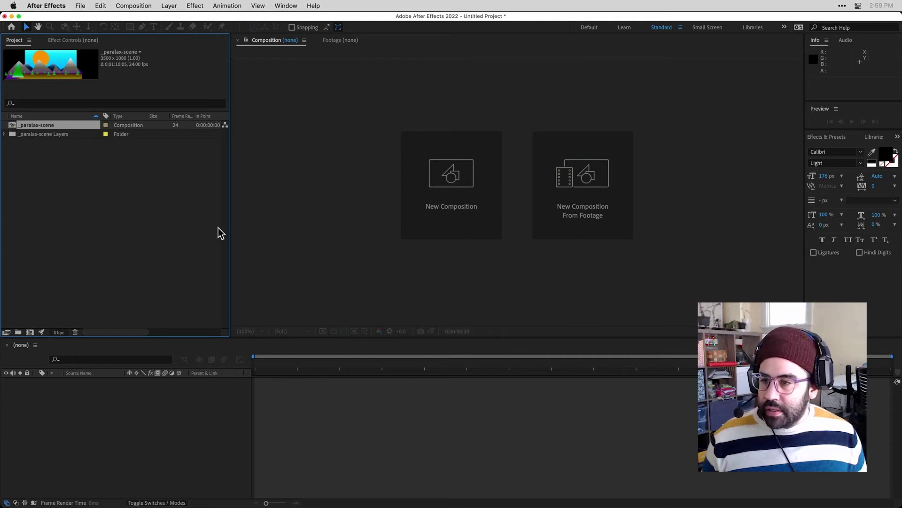
Inspect the _paralax-scene Layers folder, then open the _paralax-scene composition.
click(63, 176)
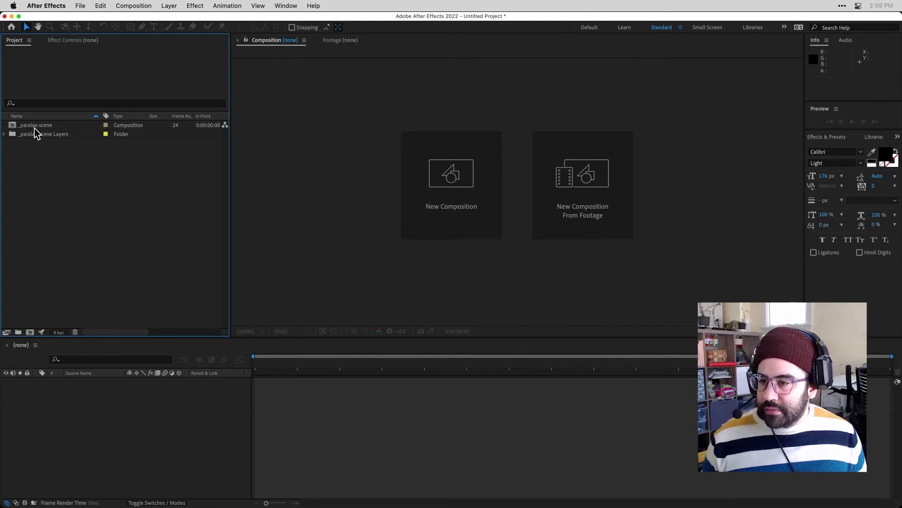
click(46, 126)
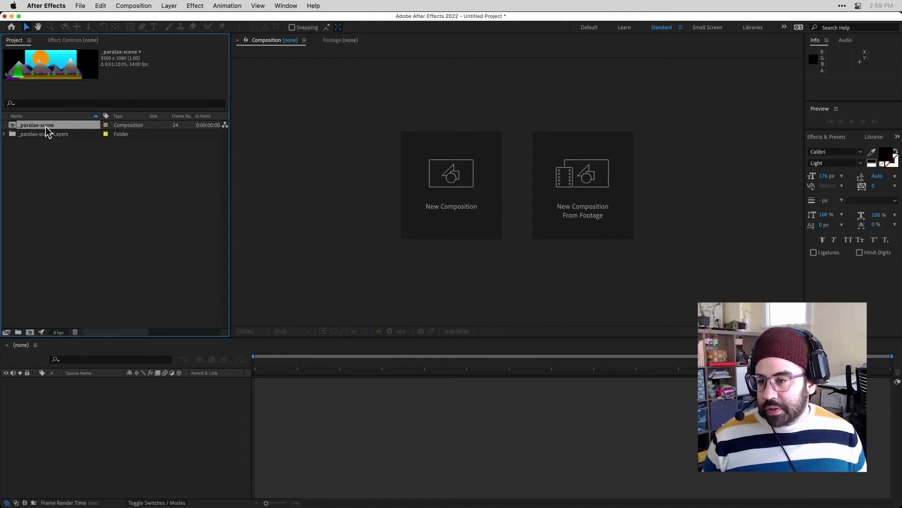
click(54, 134)
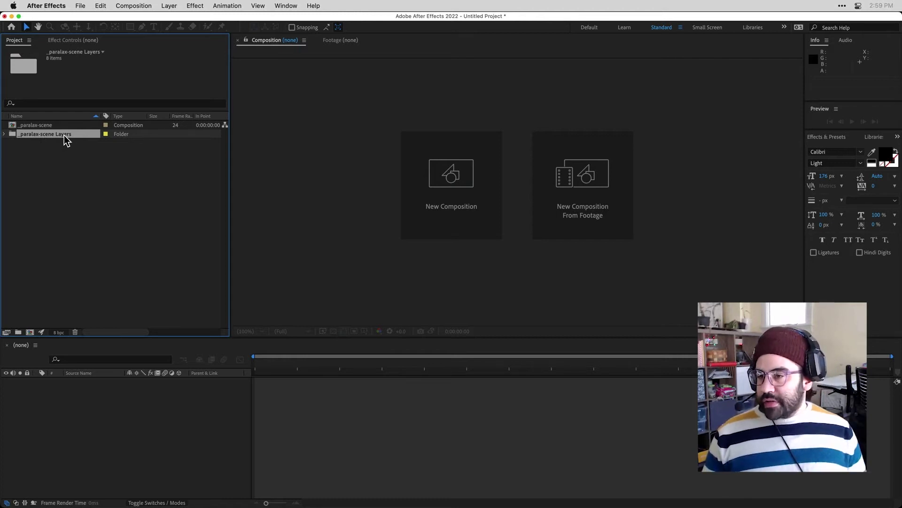
click(5, 135)
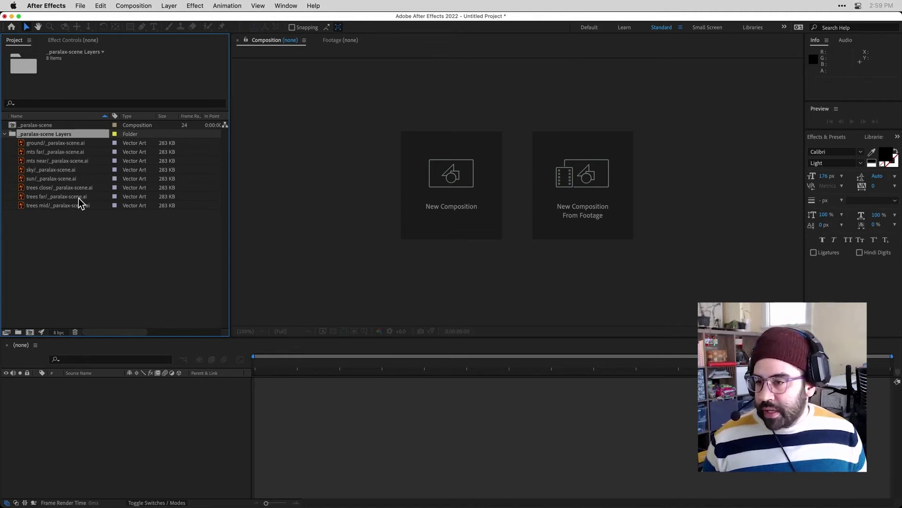
click(41, 126)
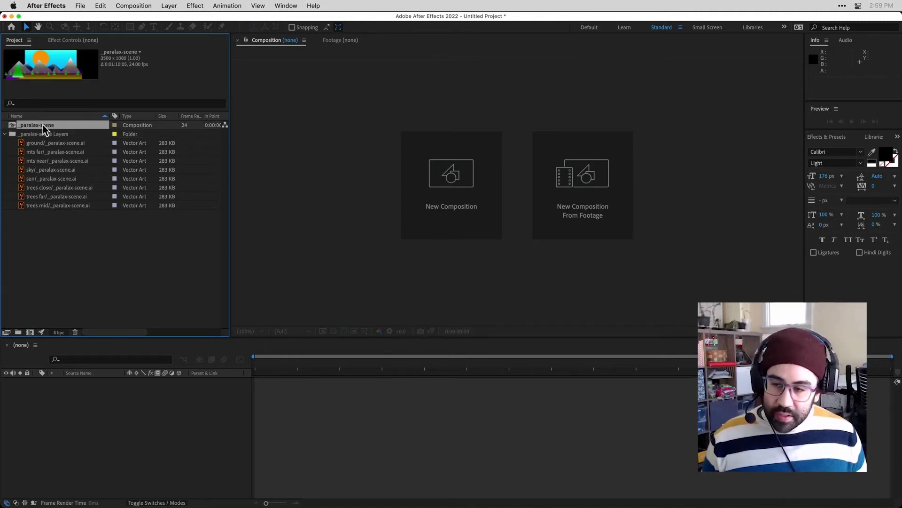
double_click(12, 128)
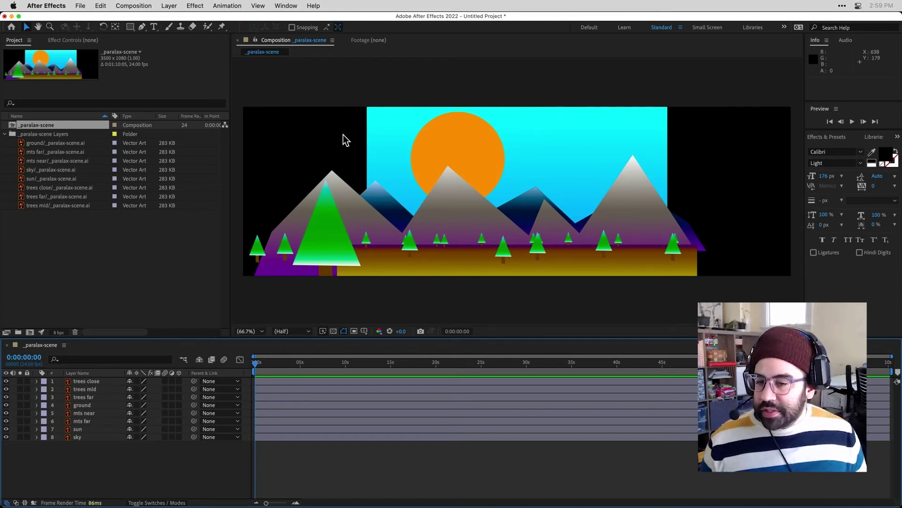
In Composition Settings, set the _paralax-scene width to 1920 for a 1920×1080 frame.
click(149, 6)
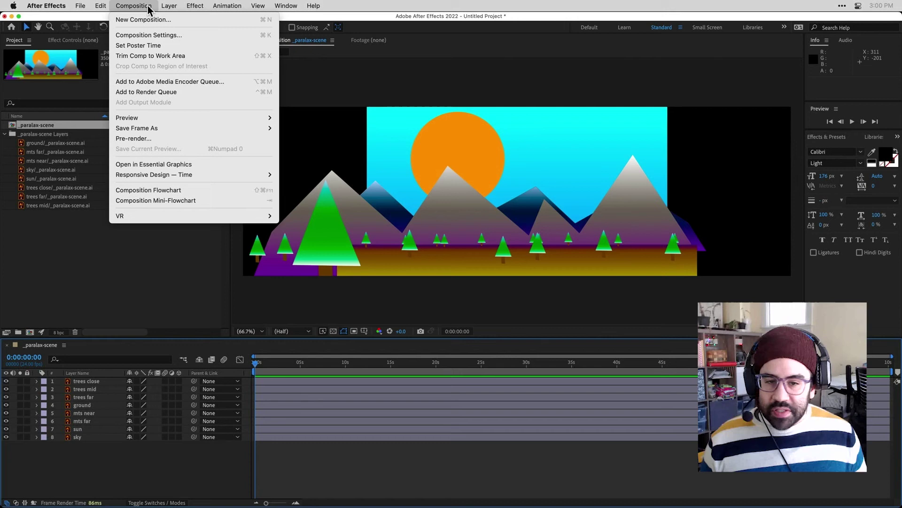
click(153, 34)
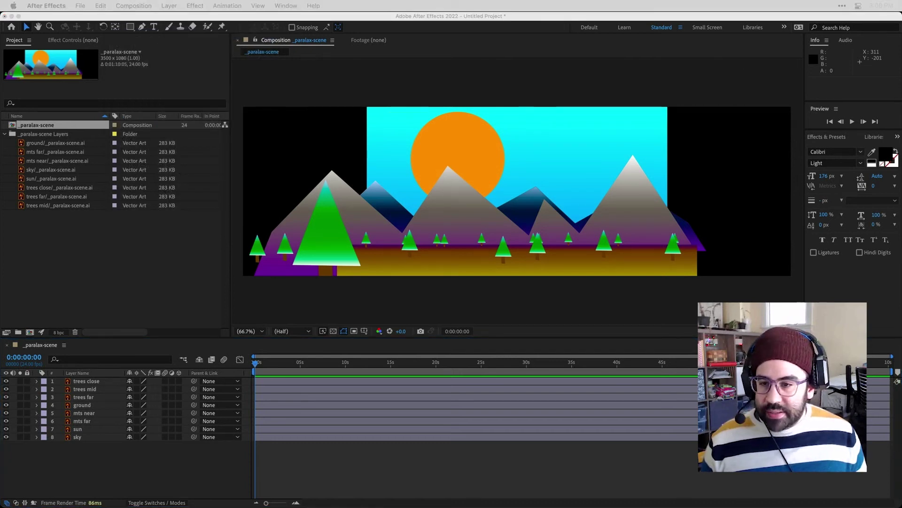
drag(228, 83, 143, 70)
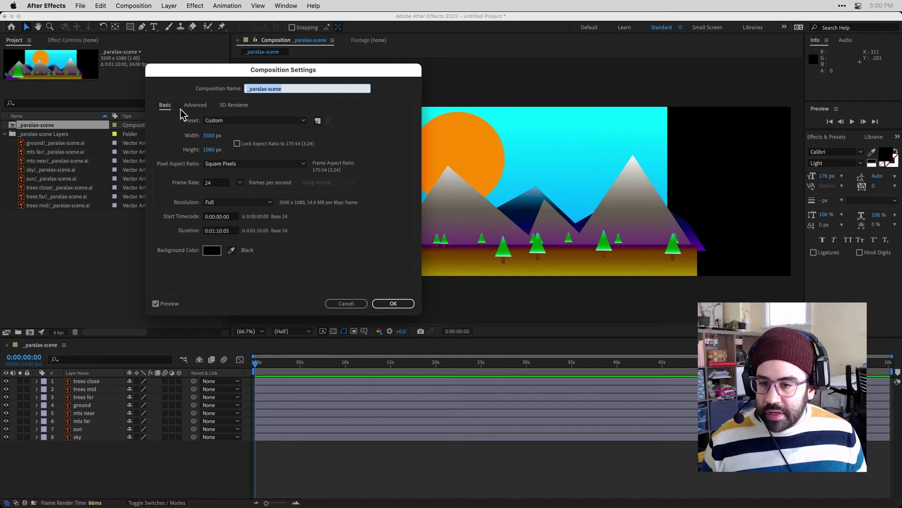
click(209, 135)
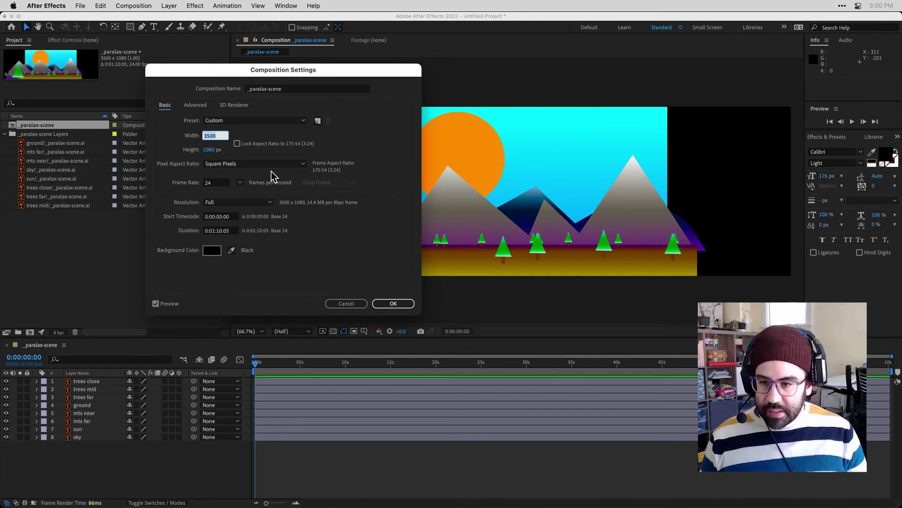
text(1920)
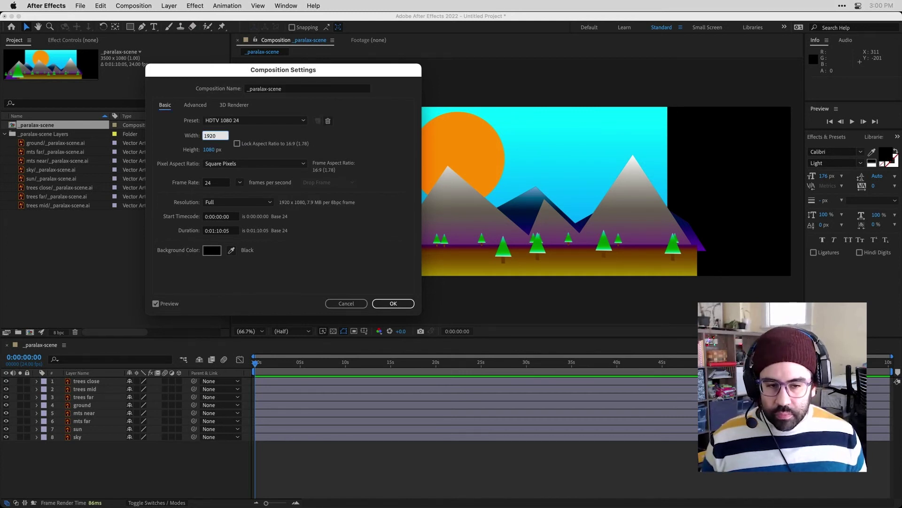
click(383, 302)
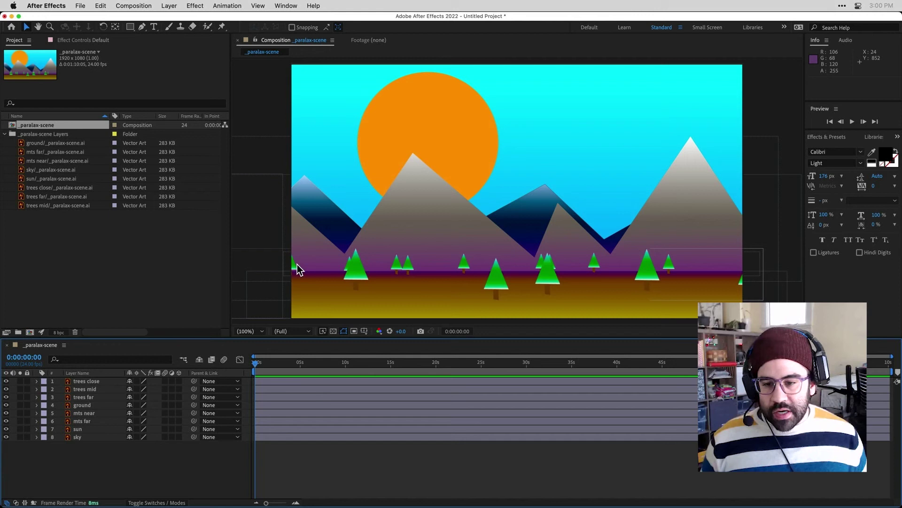
Nudge the trees mid layer right, select trees close, and reveal the Layers folder's eight files.
drag(295, 267, 350, 269)
click(256, 235)
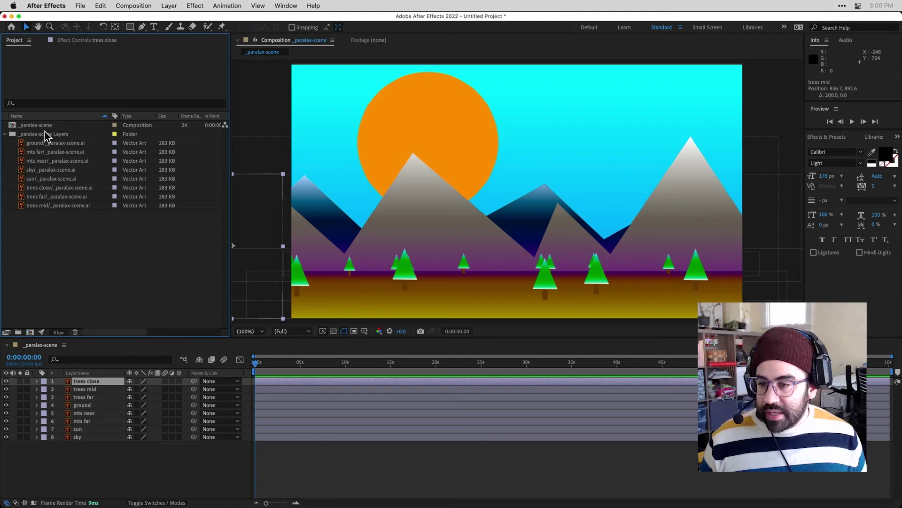
click(29, 136)
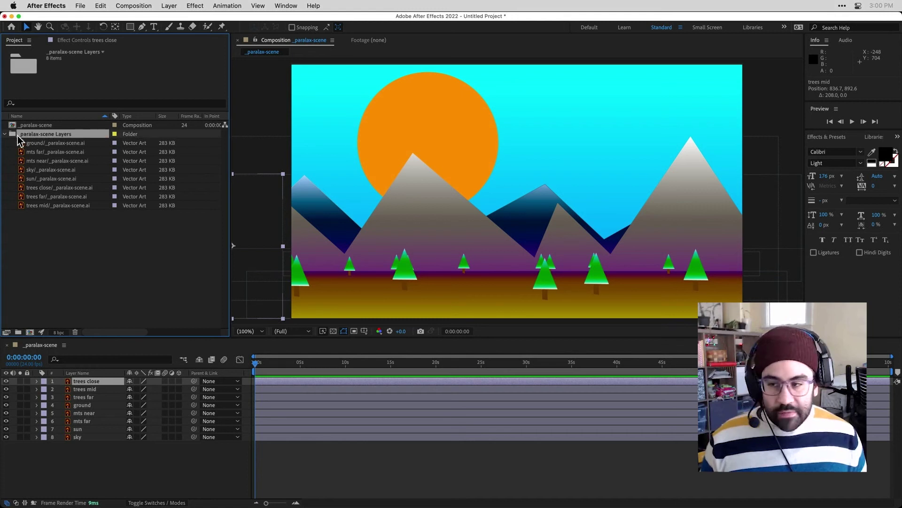
click(5, 134)
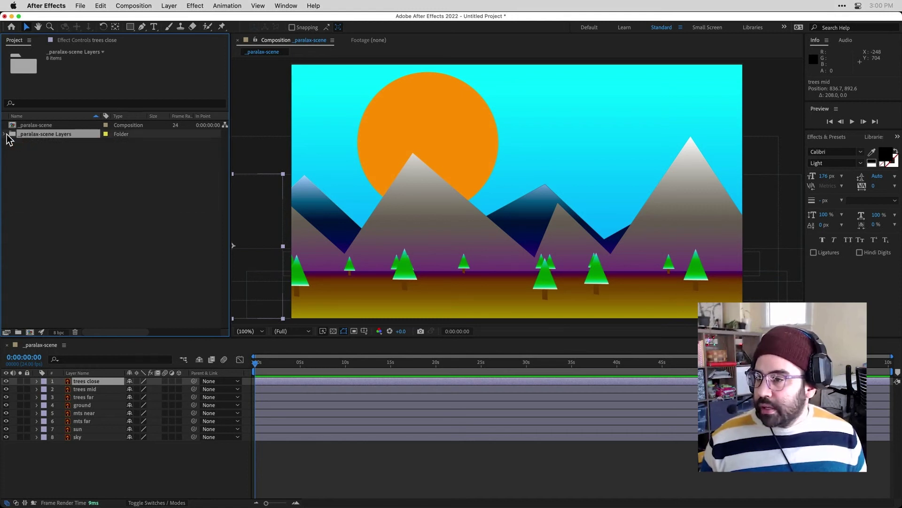
click(51, 179)
click(42, 126)
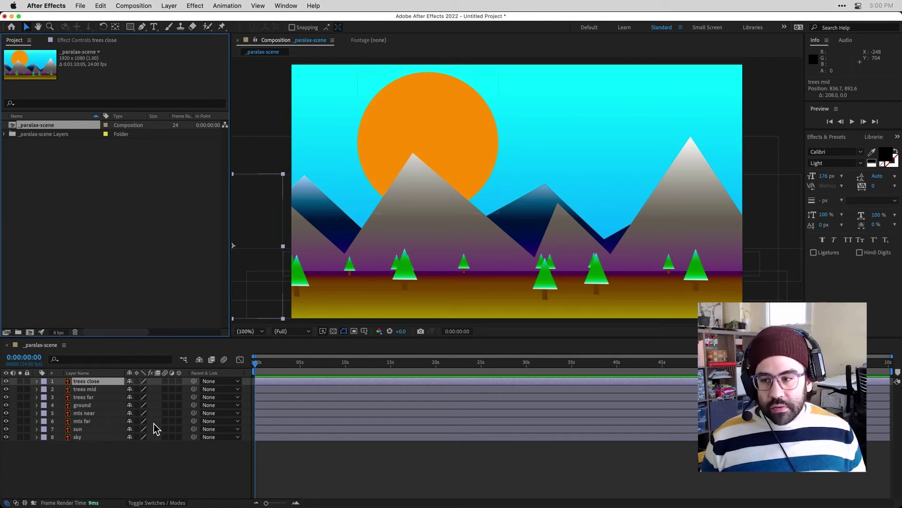
click(5, 134)
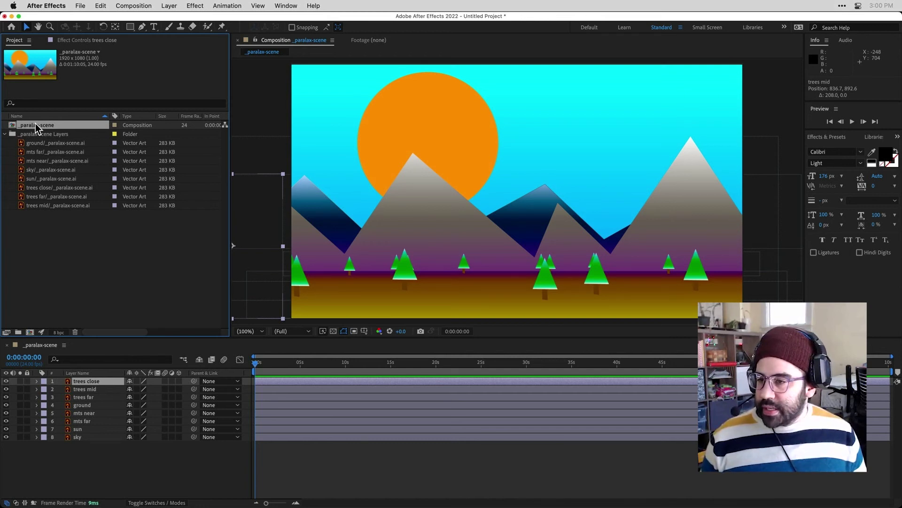
Start a file import and choose _prince-achmed.psd from the Photoshop Files folder.
click(4, 134)
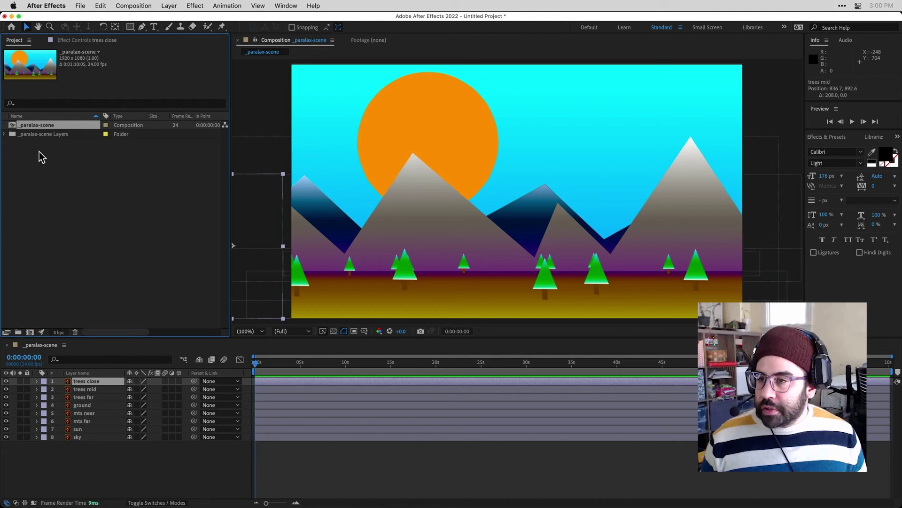
click(81, 6)
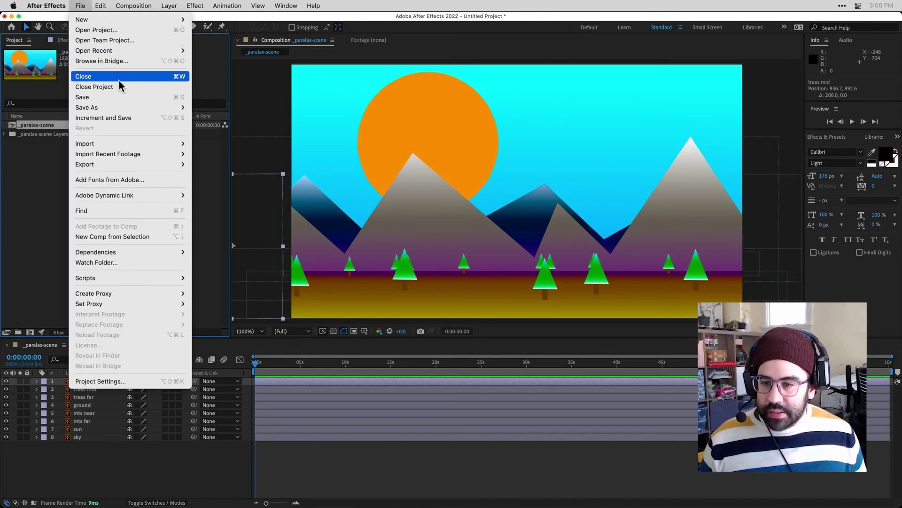
mouse_move(137, 144)
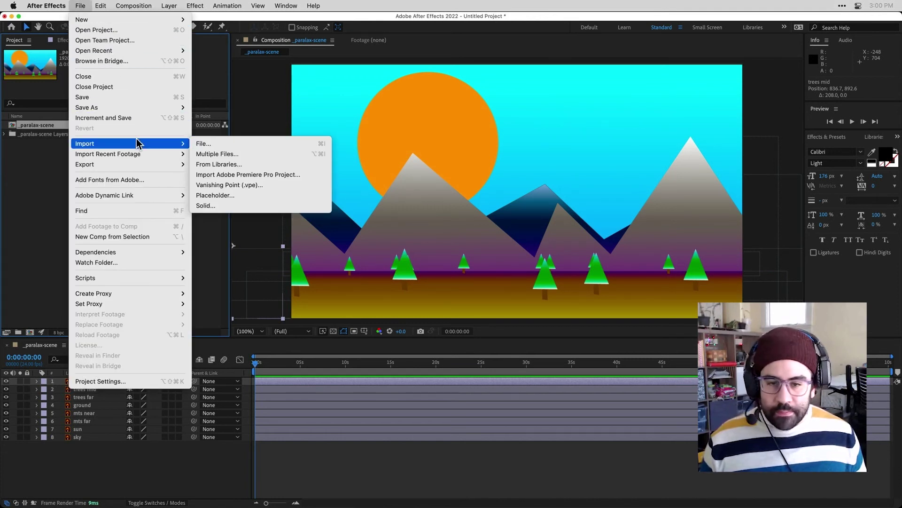
click(208, 143)
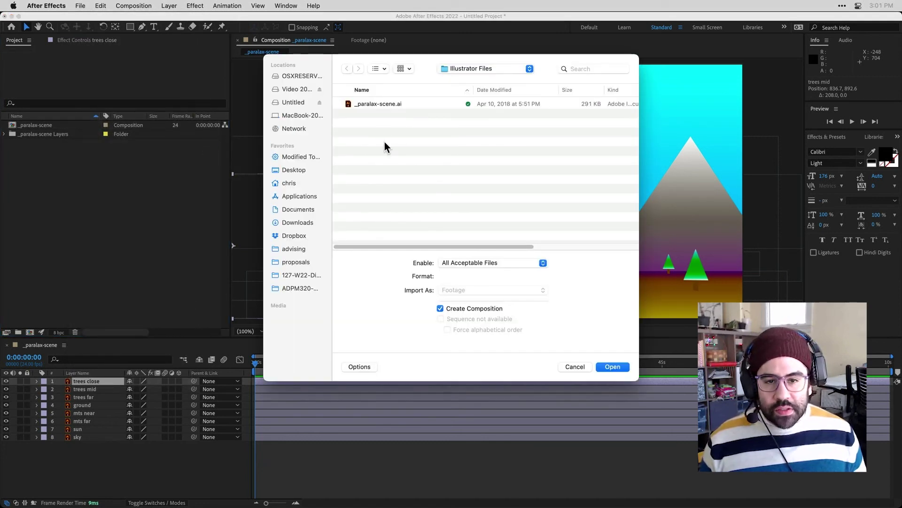
click(501, 71)
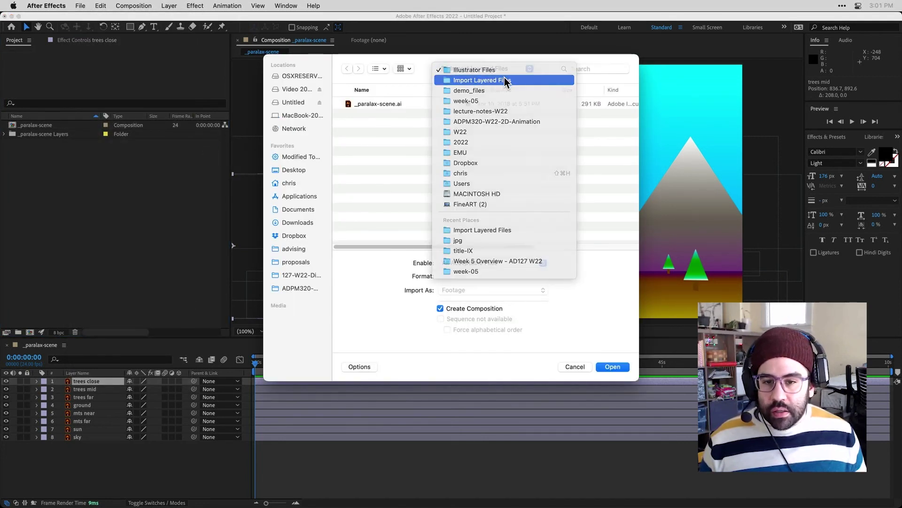
click(504, 77)
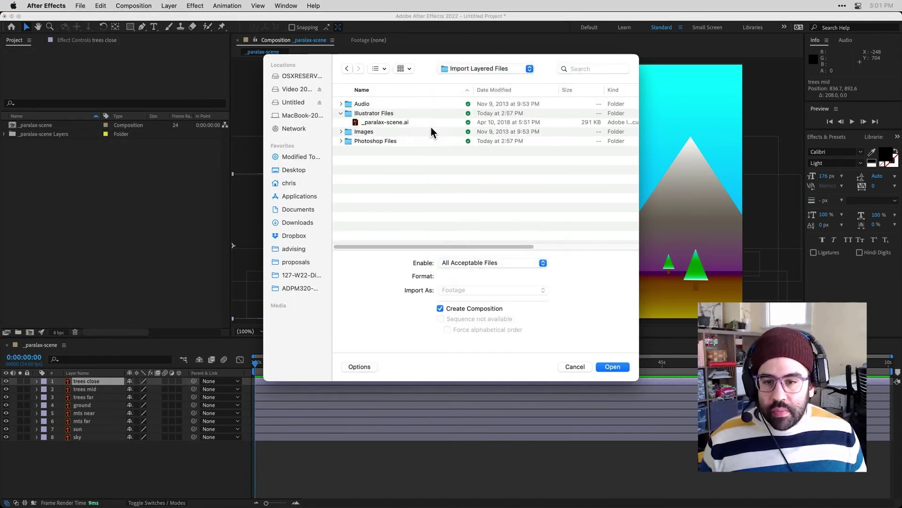
click(341, 142)
click(390, 151)
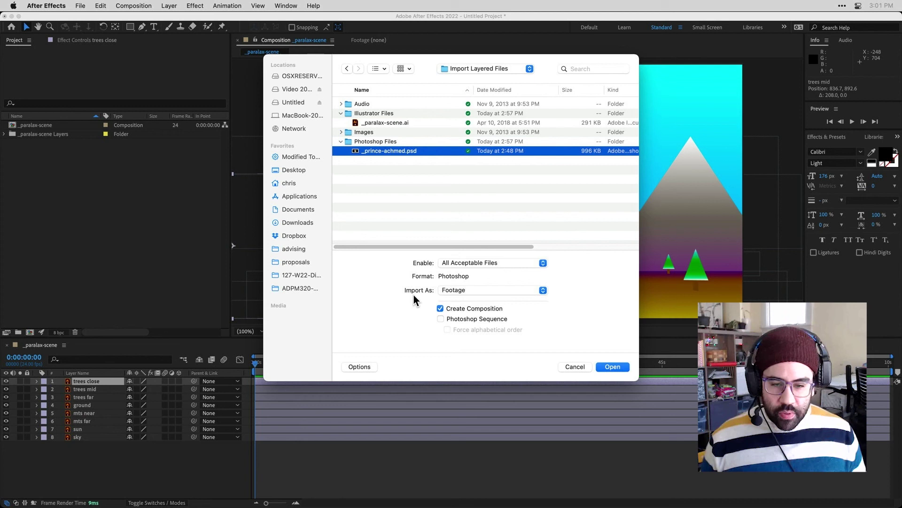
Import it as Composition - Retain Layer Sizes with Merge Layer Styles into Footage.
click(468, 290)
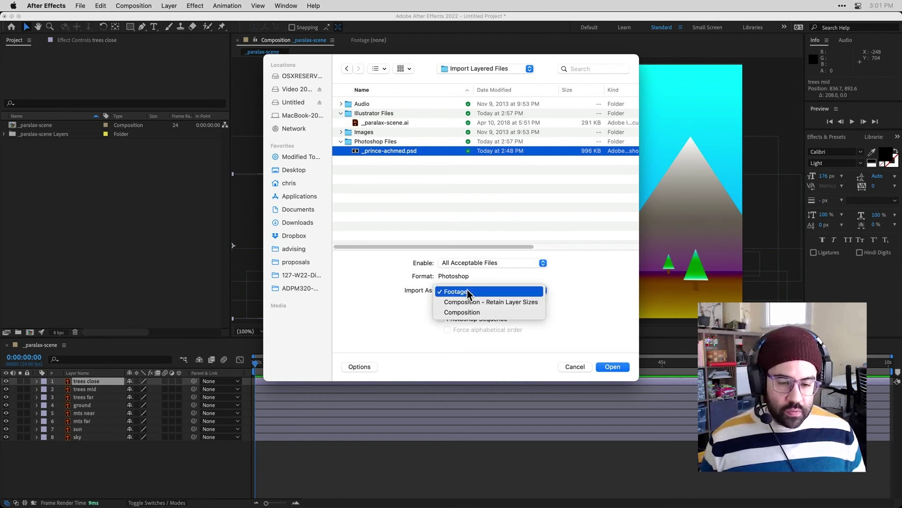
click(527, 302)
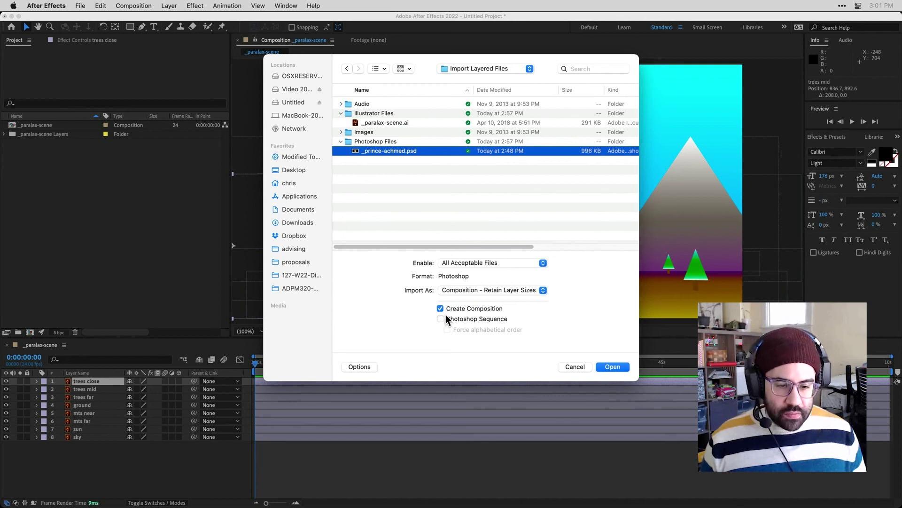
click(612, 366)
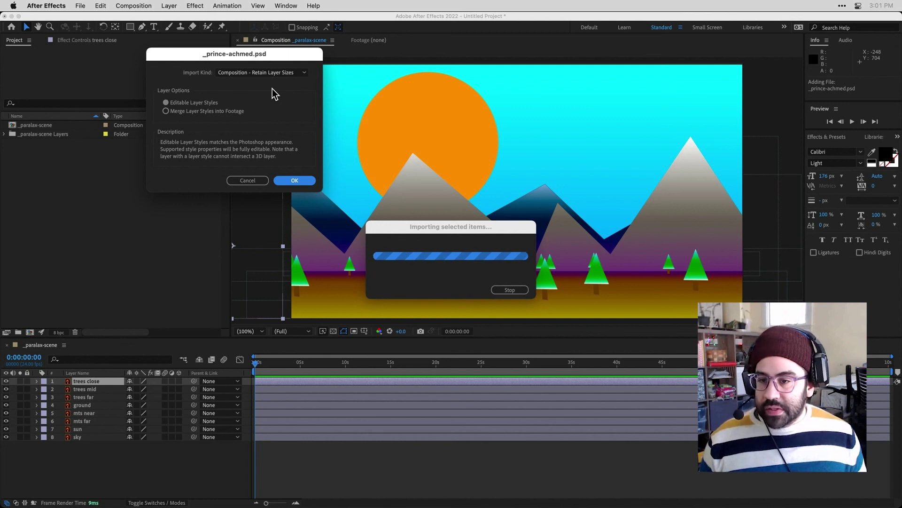
click(200, 111)
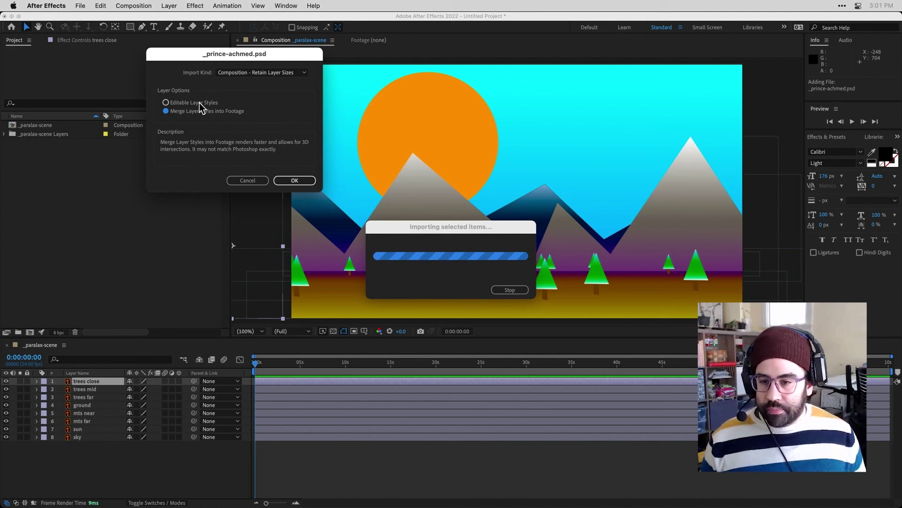
click(295, 180)
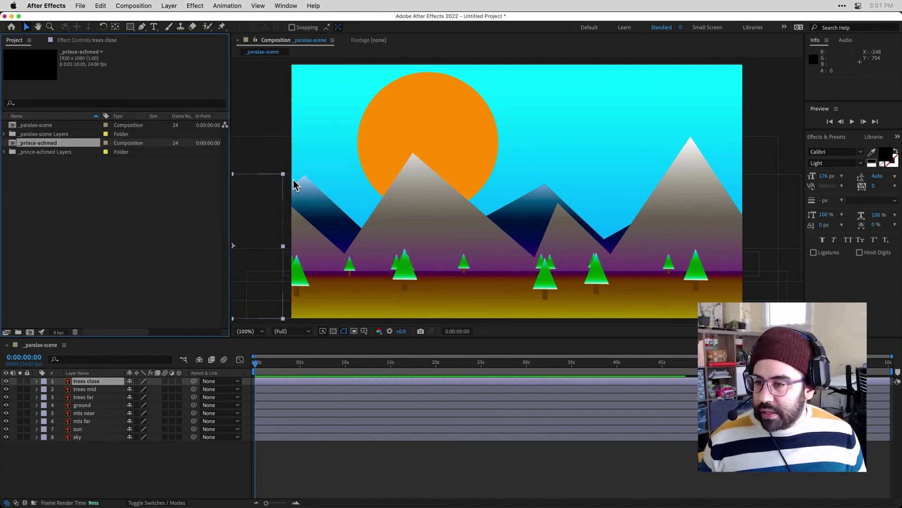
Check the _prince-achmed Layers folder's contents, then open the _prince-achmed composition to show the character's layers.
shift+click(51, 154)
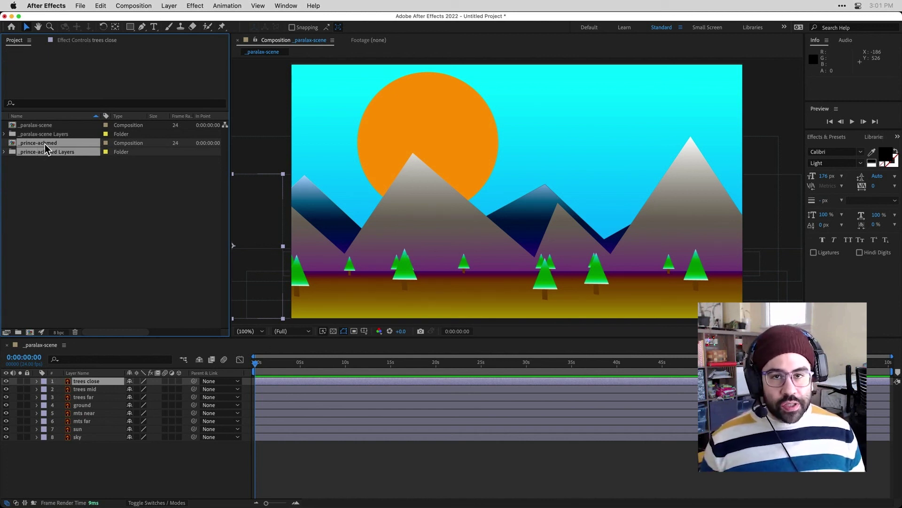
click(68, 153)
click(4, 152)
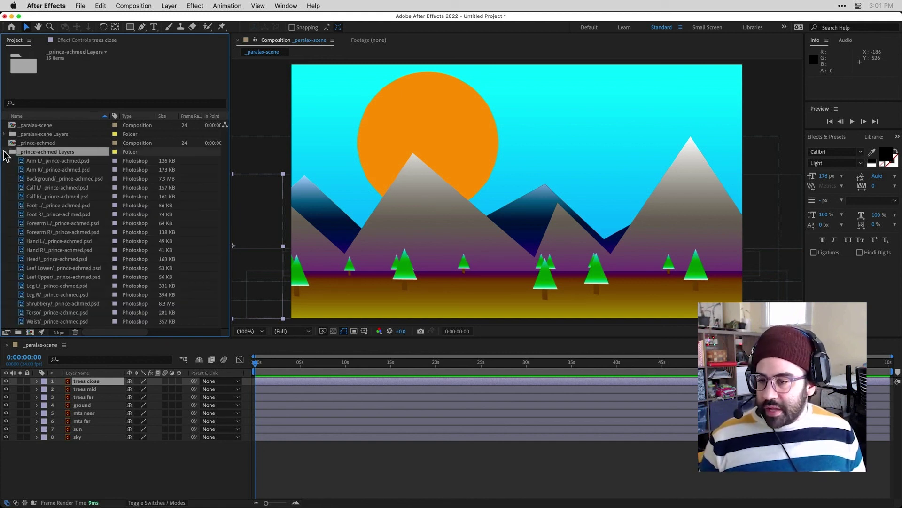
click(4, 152)
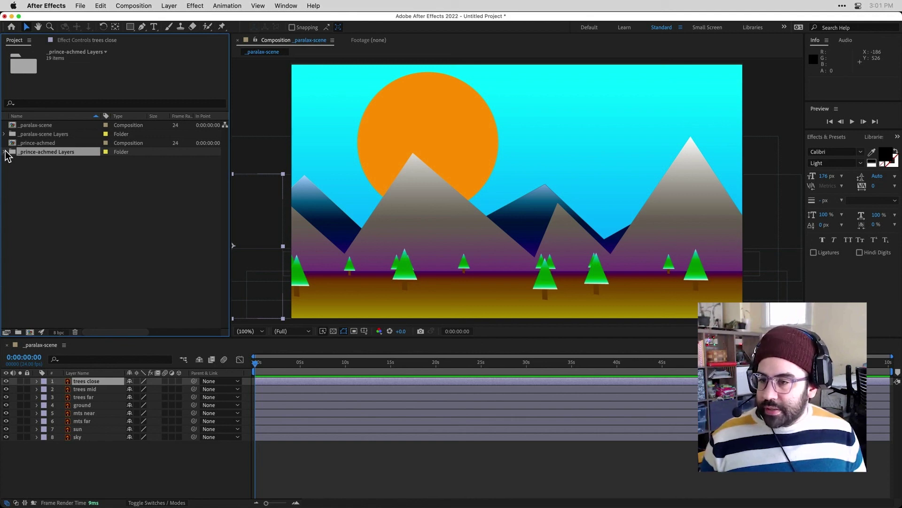
click(40, 143)
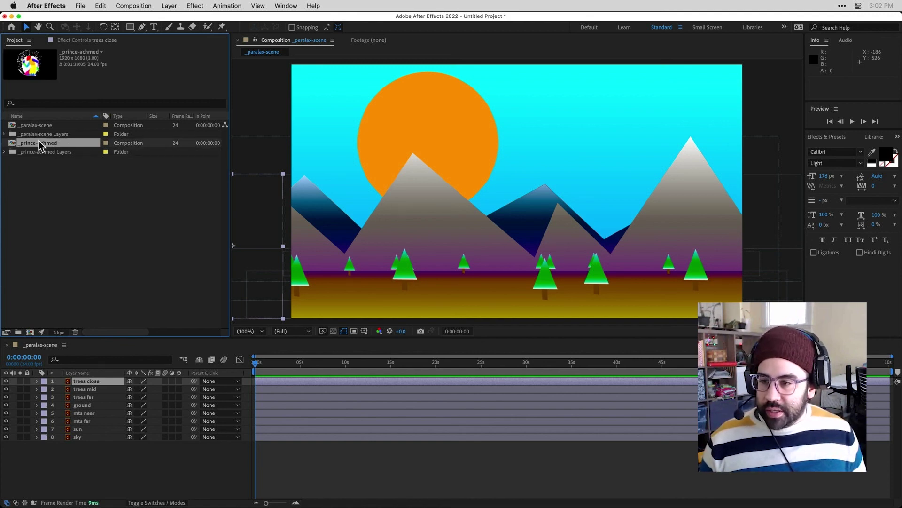
double_click(34, 143)
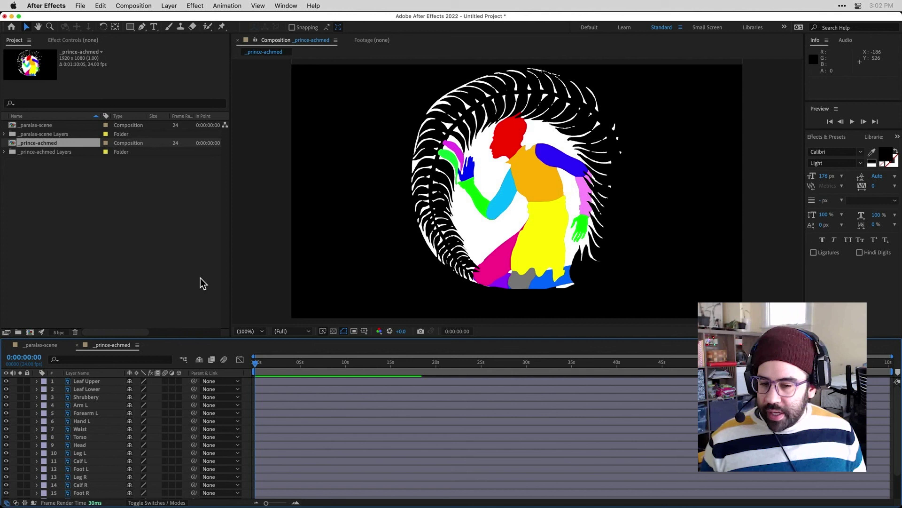